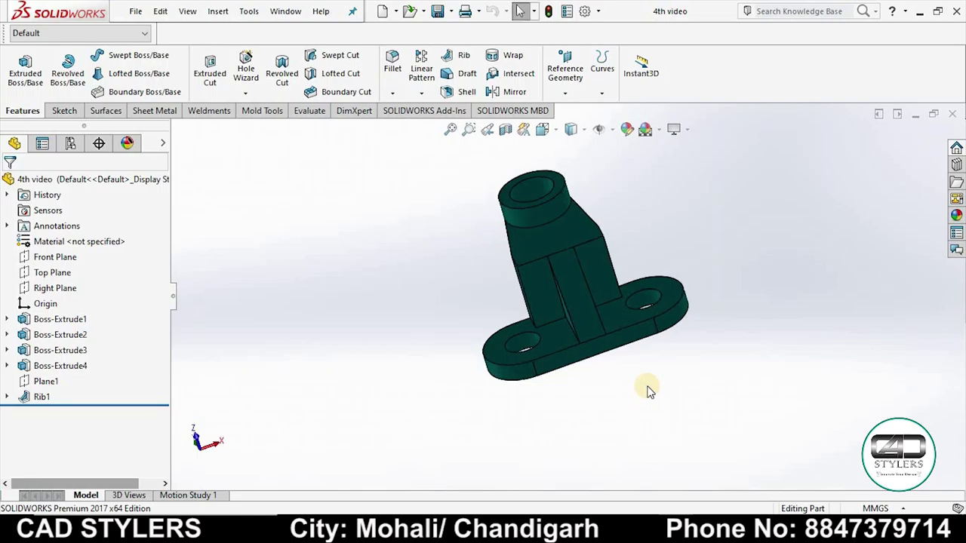
Zoom and orbit around the finished green bracket to inspect another side.
{"action": "scroll", "coordinate": [642, 332], "scroll_direction": "up", "scroll_amount": 3}
{"action": "scroll", "coordinate": [604, 283], "scroll_direction": "down", "scroll_amount": 3}
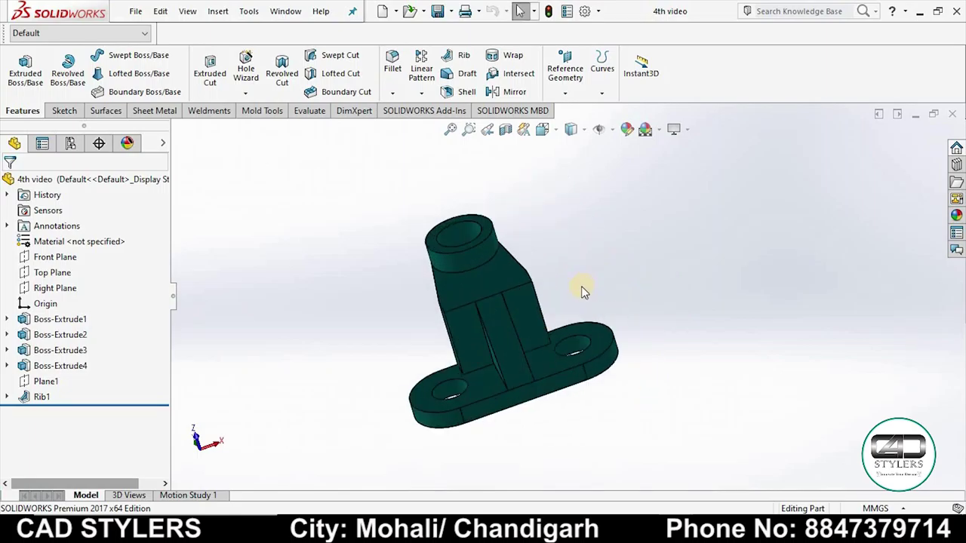
{"action": "scroll", "coordinate": [582, 302], "scroll_direction": "down", "scroll_amount": 1}
{"action": "scroll", "coordinate": [581, 324], "scroll_direction": "up", "scroll_amount": 1}
{"action": "mouse_move", "coordinate": [580, 326]}
{"action": "middle_mouse_down"}
{"action": "mouse_move", "coordinate": [615, 307]}
{"action": "mouse_move", "coordinate": [642, 324]}
{"action": "mouse_move", "coordinate": [610, 295]}
{"action": "mouse_move", "coordinate": [612, 304]}
{"action": "middle_mouse_up"}
{"action": "scroll", "coordinate": [581, 311], "scroll_direction": "up", "scroll_amount": 1}
{"action": "scroll", "coordinate": [548, 319], "scroll_direction": "down", "scroll_amount": 2}
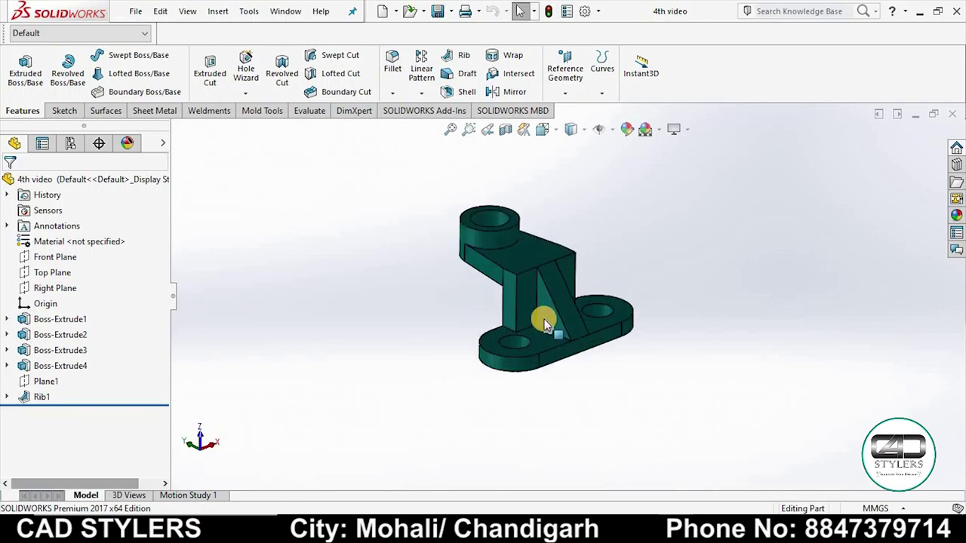
{"action": "scroll", "coordinate": [547, 319], "scroll_direction": "down", "scroll_amount": 2}
Orbit to show the rib side, then switch to the reference drawing in Photos.
{"action": "mouse_move", "coordinate": [547, 319]}
{"action": "middle_mouse_down"}
{"action": "mouse_move", "coordinate": [597, 308]}
{"action": "mouse_move", "coordinate": [604, 319]}
{"action": "mouse_move", "coordinate": [651, 280]}
{"action": "mouse_move", "coordinate": [610, 292]}
{"action": "mouse_move", "coordinate": [625, 302]}
{"action": "middle_mouse_up"}
{"action": "scroll", "coordinate": [604, 319], "scroll_direction": "up", "scroll_amount": 2}
{"action": "scroll", "coordinate": [613, 300], "scroll_direction": "up", "scroll_amount": 1}
{"action": "scroll", "coordinate": [614, 302], "scroll_direction": "down", "scroll_amount": 1}
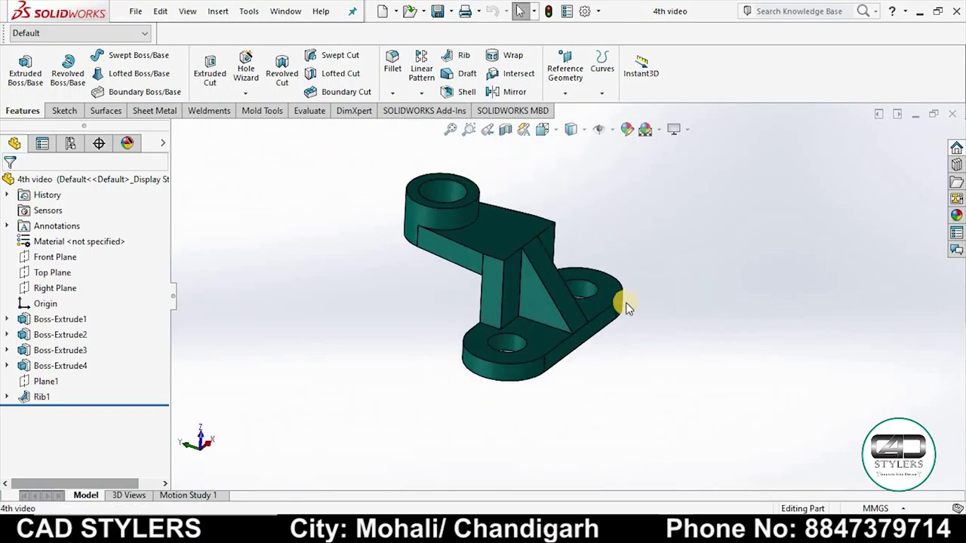
{"action": "key", "text": "alt+Tab"}
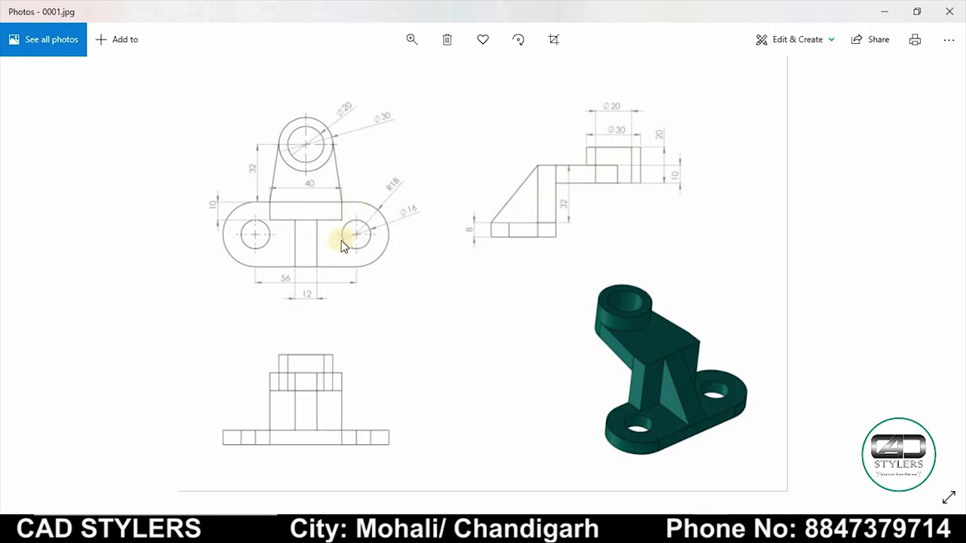
Zoom into the 0001.jpg front view to read its dimensions, then go back to SolidWorks.
{"action": "double_click", "coordinate": [299, 277]}
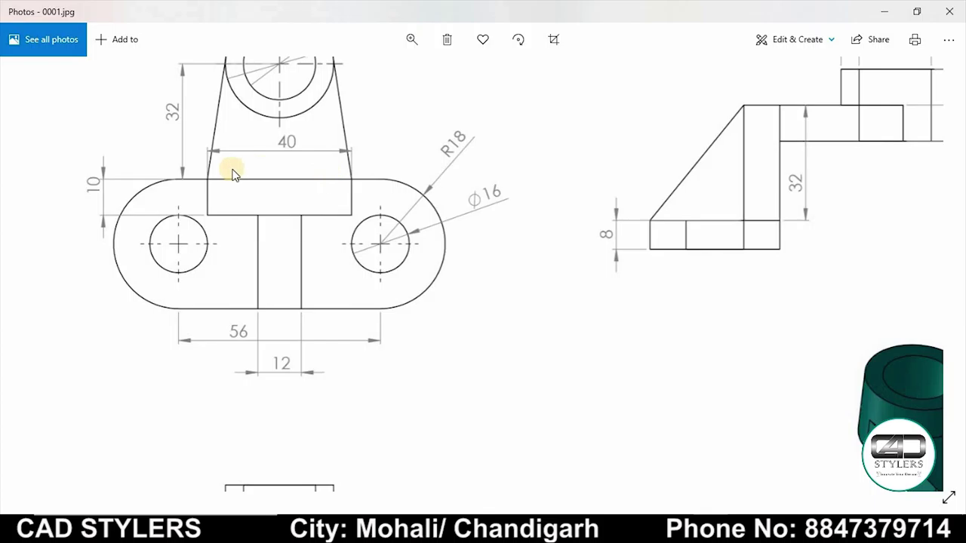
{"action": "scroll", "coordinate": [252, 191], "scroll_direction": "up", "scroll_amount": 2}
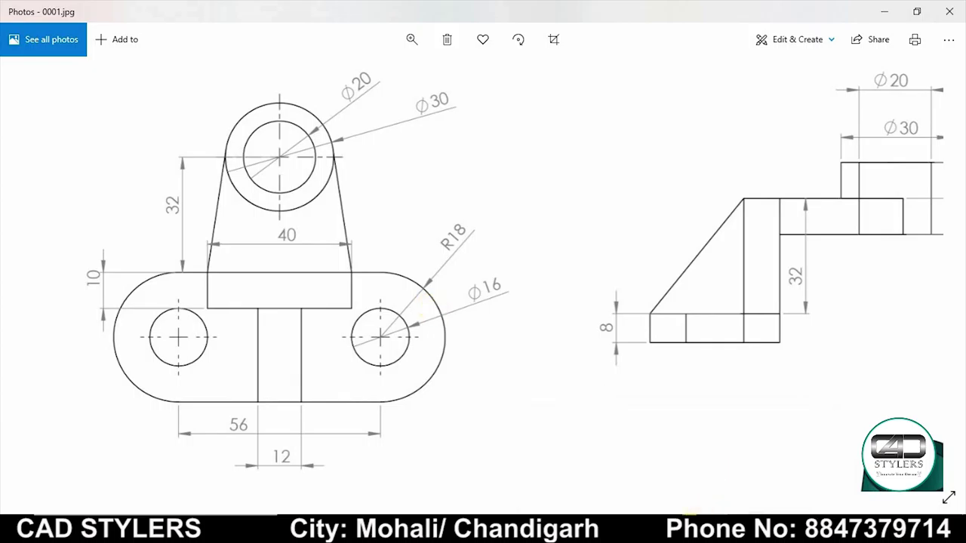
{"action": "left_click", "coordinate": [631, 457]}
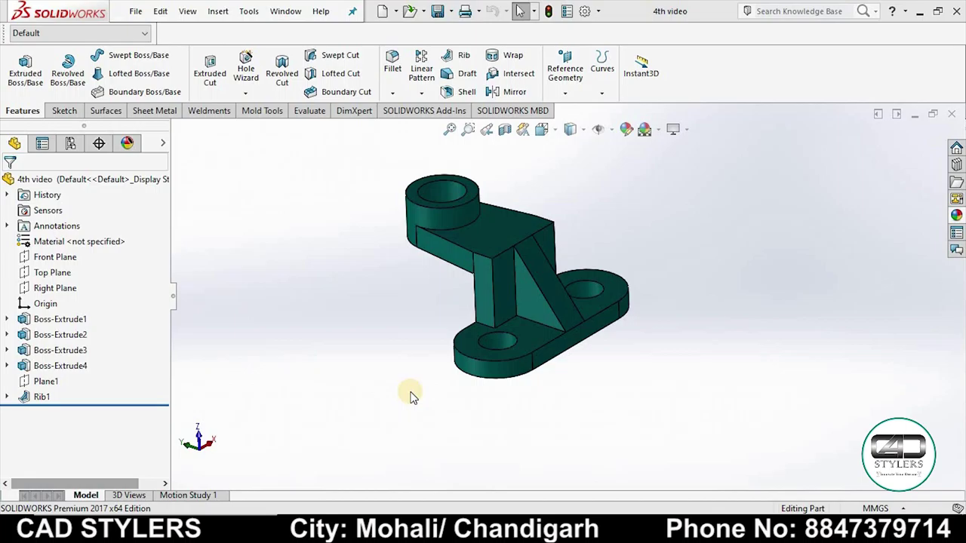
Orbit the old bracket, then start Sketch1 on the new part's Front Plane.
{"action": "mouse_move", "coordinate": [656, 312]}
{"action": "middle_mouse_down"}
{"action": "mouse_move", "coordinate": [516, 364]}
{"action": "mouse_move", "coordinate": [576, 371]}
{"action": "mouse_move", "coordinate": [678, 339]}
{"action": "mouse_move", "coordinate": [717, 381]}
{"action": "mouse_move", "coordinate": [687, 397]}
{"action": "middle_mouse_up"}
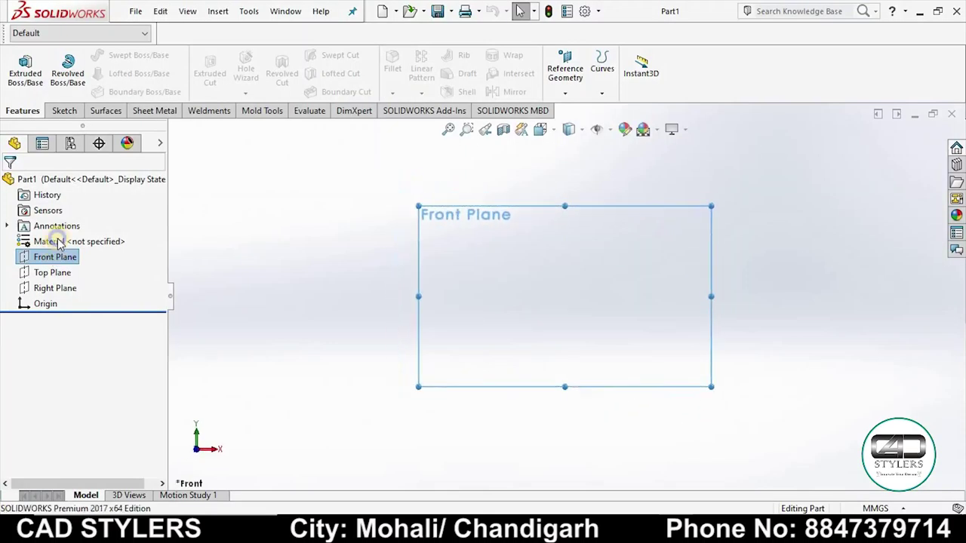
{"action": "right_click", "coordinate": [55, 257]}
{"action": "left_click", "coordinate": [63, 231]}
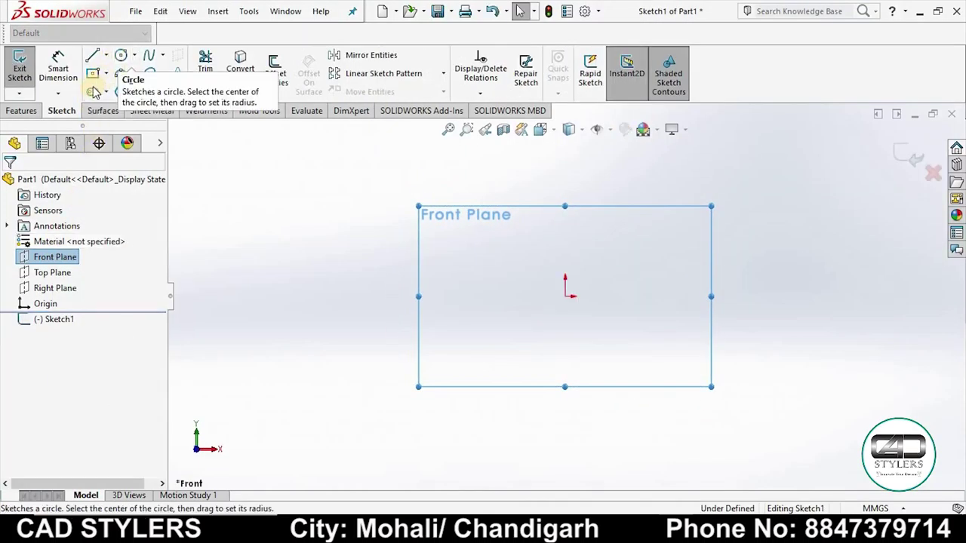
Draw a horizontal centre-point straight slot centred on the origin.
{"action": "left_click", "coordinate": [92, 92]}
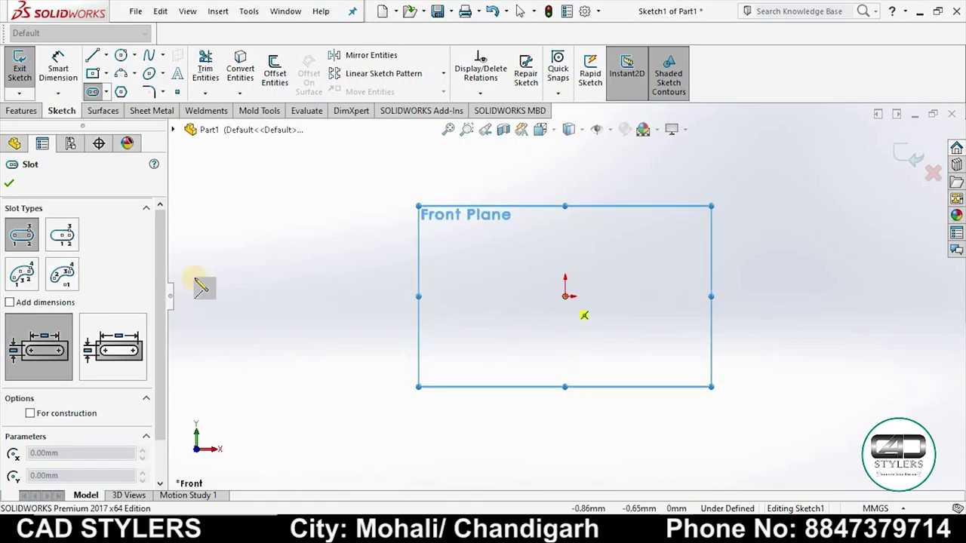
{"action": "left_click", "coordinate": [80, 238]}
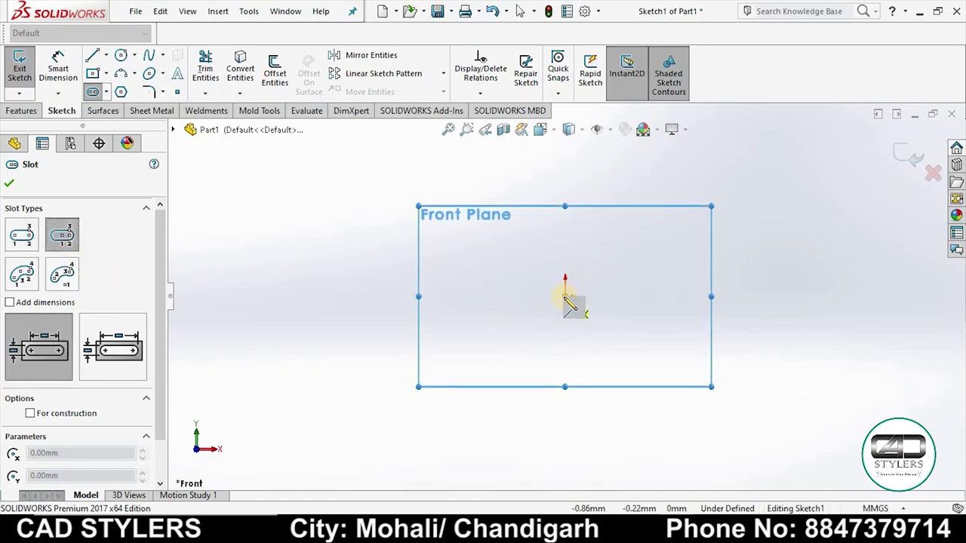
{"action": "left_click", "coordinate": [565, 296]}
{"action": "left_click", "coordinate": [634, 279]}
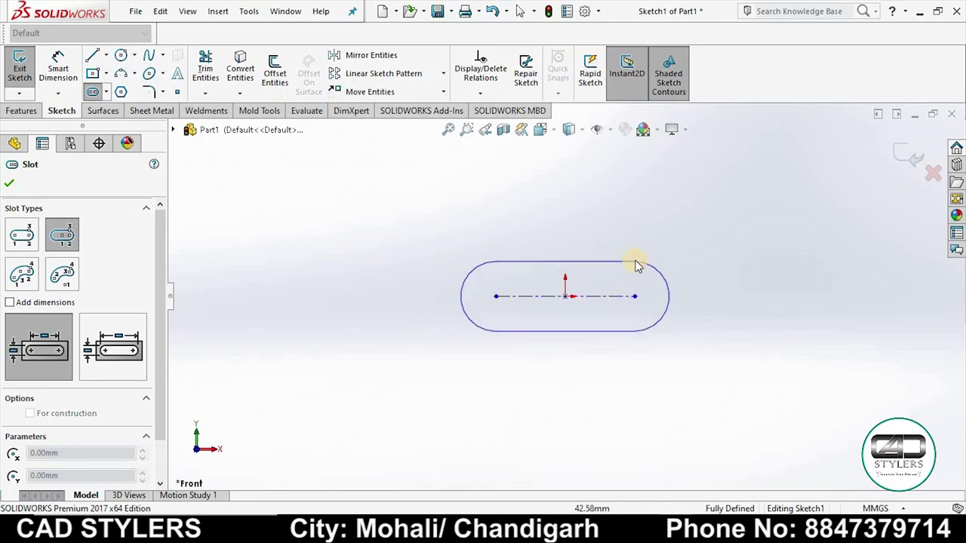
{"action": "left_click", "coordinate": [636, 261]}
{"action": "right_click", "coordinate": [682, 262]}
{"action": "left_click", "coordinate": [680, 270]}
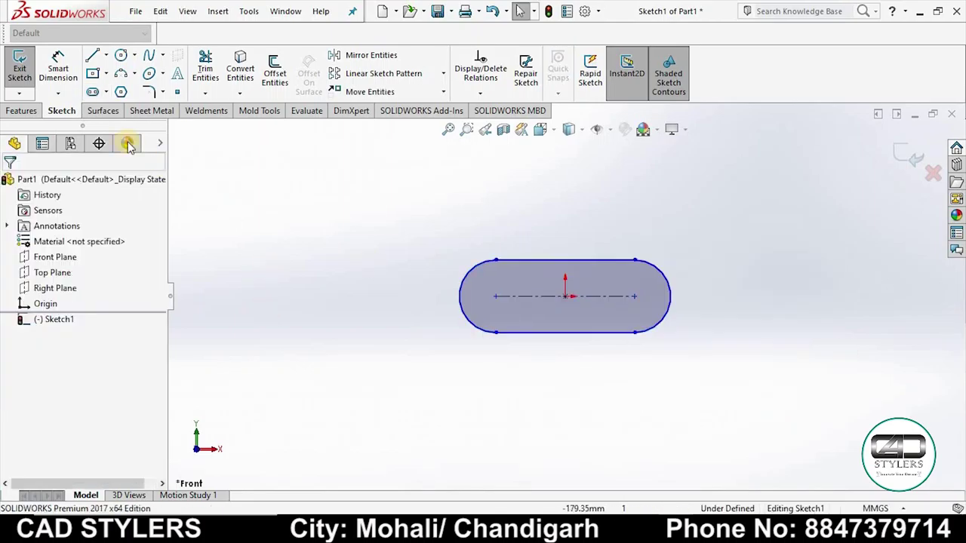
Dimension the slot with a 56 mm centre distance and R18 end radius.
{"action": "left_click", "coordinate": [58, 84]}
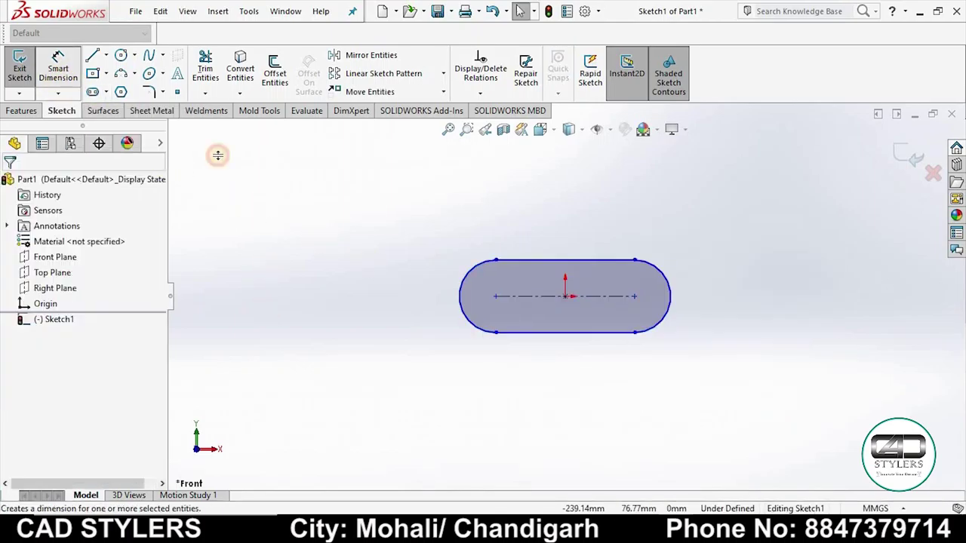
{"action": "left_click", "coordinate": [546, 339]}
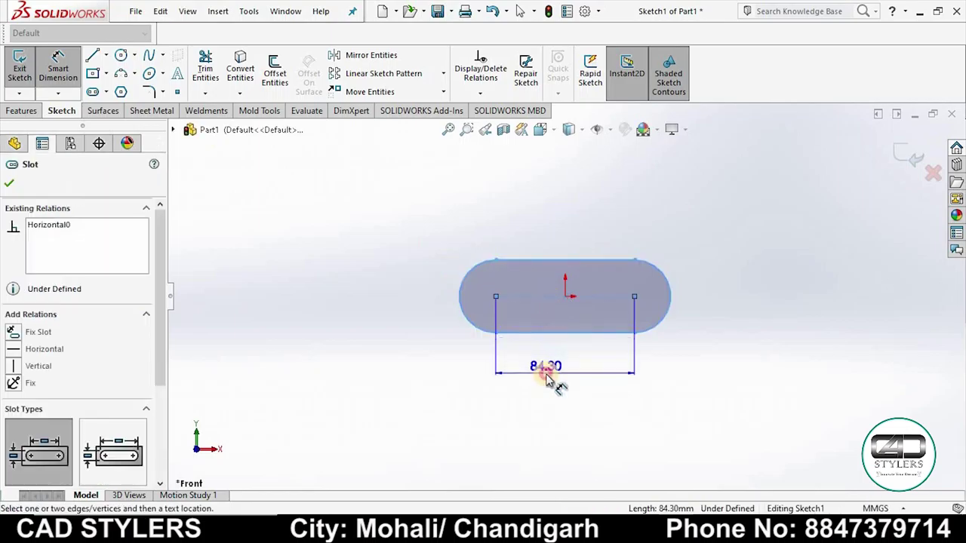
{"action": "left_click", "coordinate": [548, 376]}
{"action": "type", "text": "56"}
{"action": "key", "text": "Return"}
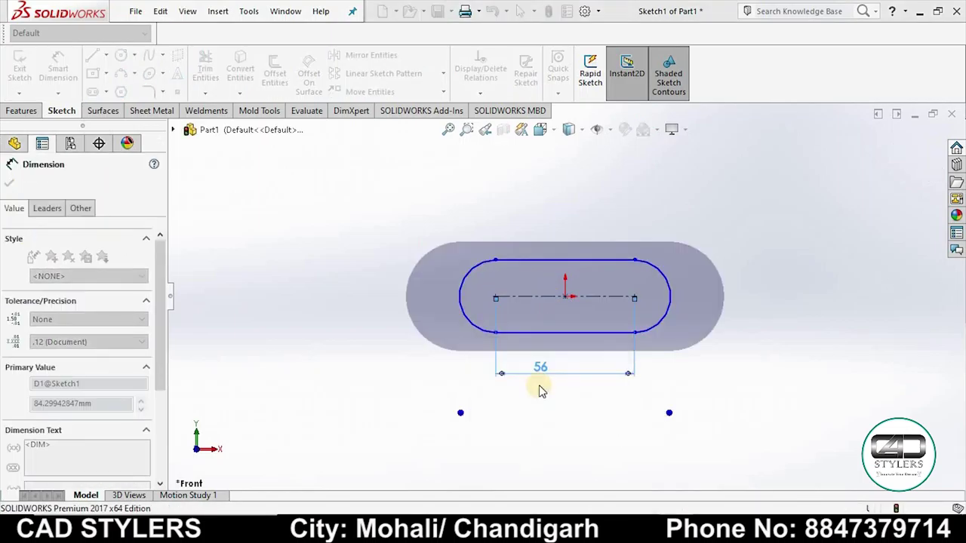
{"action": "left_click", "coordinate": [664, 259]}
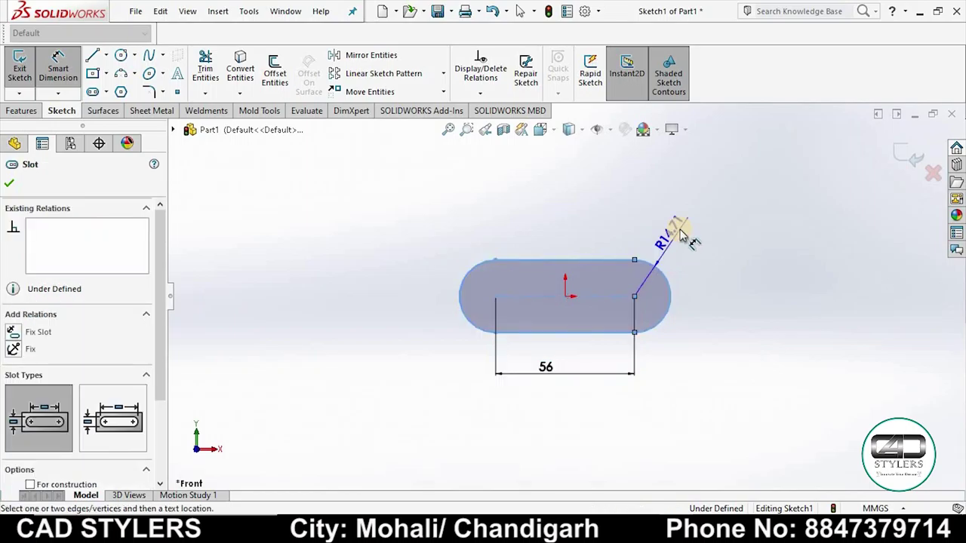
{"action": "left_click", "coordinate": [682, 234]}
{"action": "type", "text": "18"}
{"action": "key", "text": "Return"}
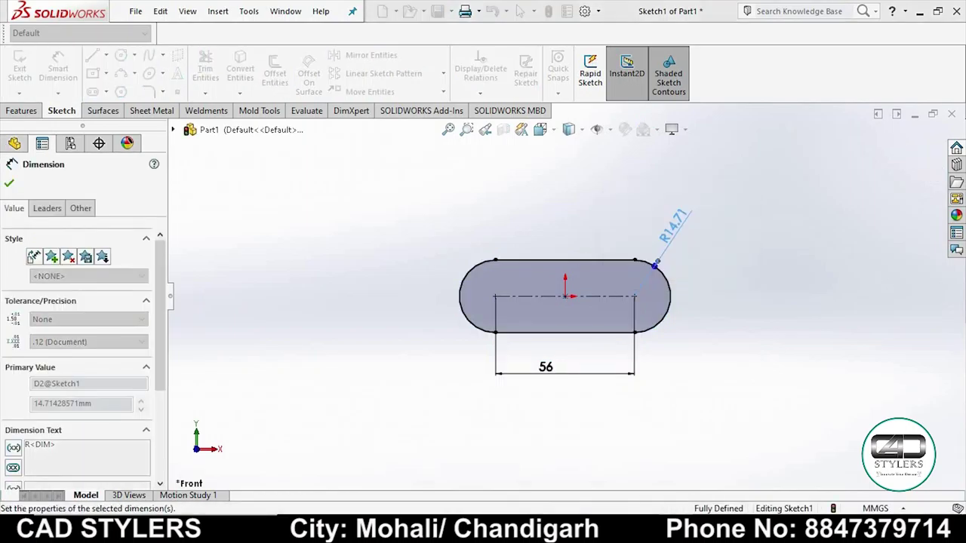
Draw circles at the centres of both rounded slot ends.
{"action": "left_click", "coordinate": [122, 56]}
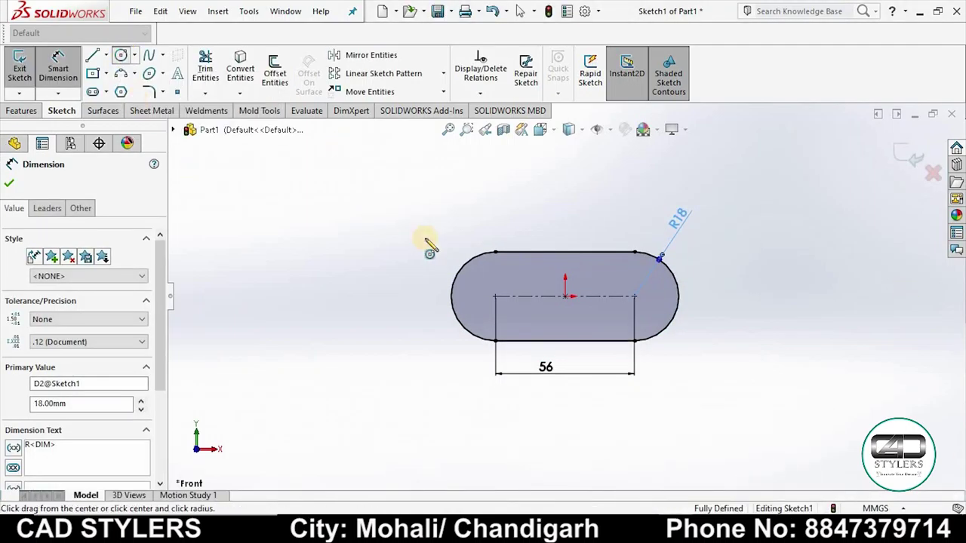
{"action": "left_click", "coordinate": [507, 281]}
{"action": "left_click", "coordinate": [634, 296]}
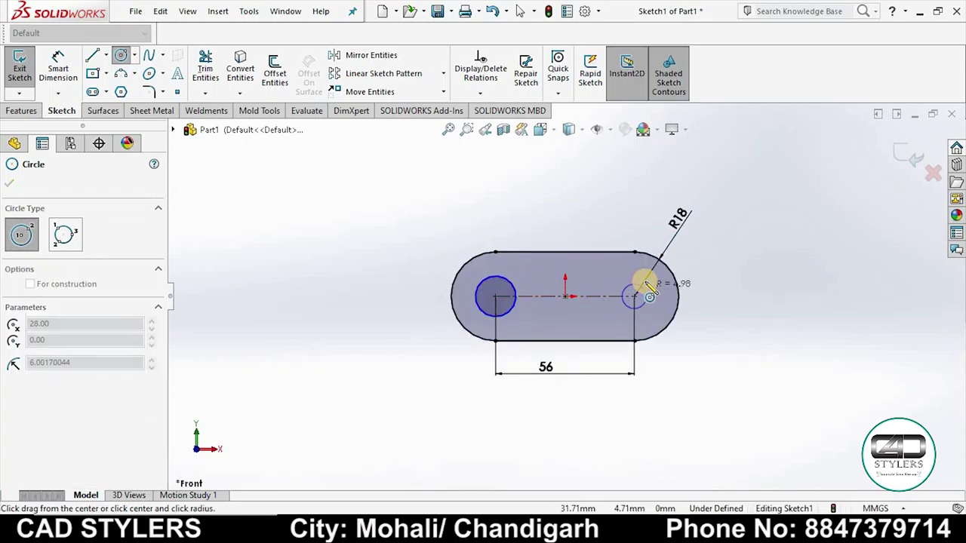
{"action": "left_click", "coordinate": [647, 284]}
{"action": "right_click", "coordinate": [649, 285]}
{"action": "left_click", "coordinate": [668, 288]}
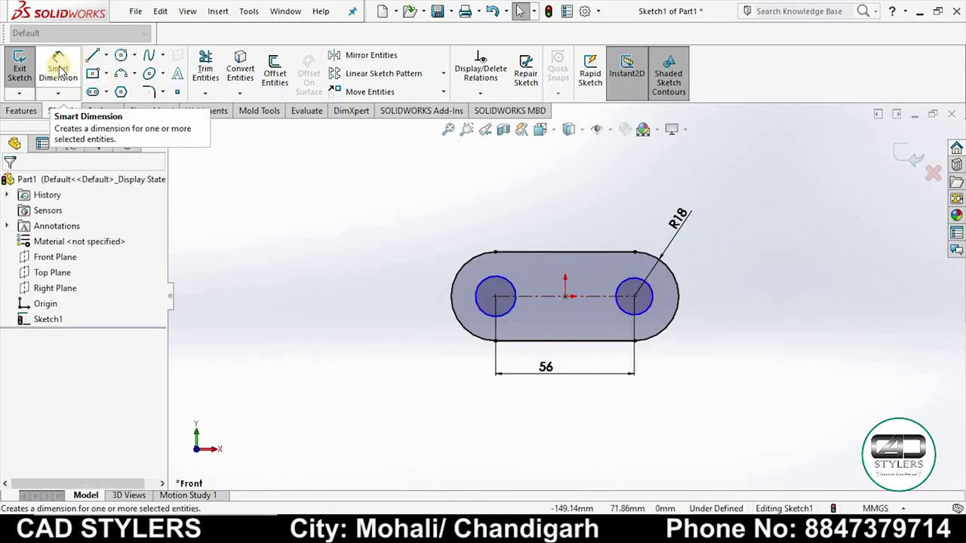
Dimension the left hole to Ø16 and make both holes equal.
{"action": "left_click", "coordinate": [61, 71]}
{"action": "left_click", "coordinate": [495, 281]}
{"action": "left_click", "coordinate": [410, 252]}
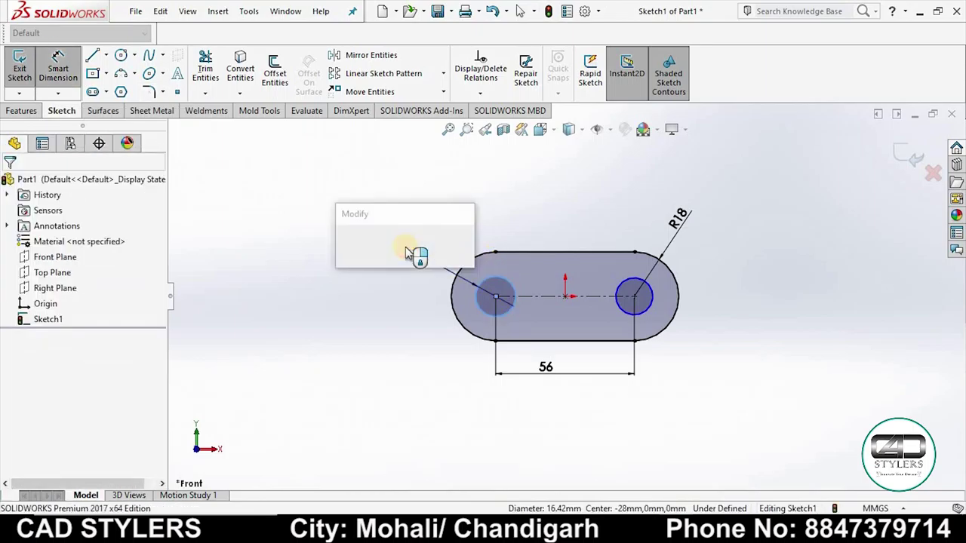
{"action": "type", "text": "16"}
{"action": "key", "text": "Return"}
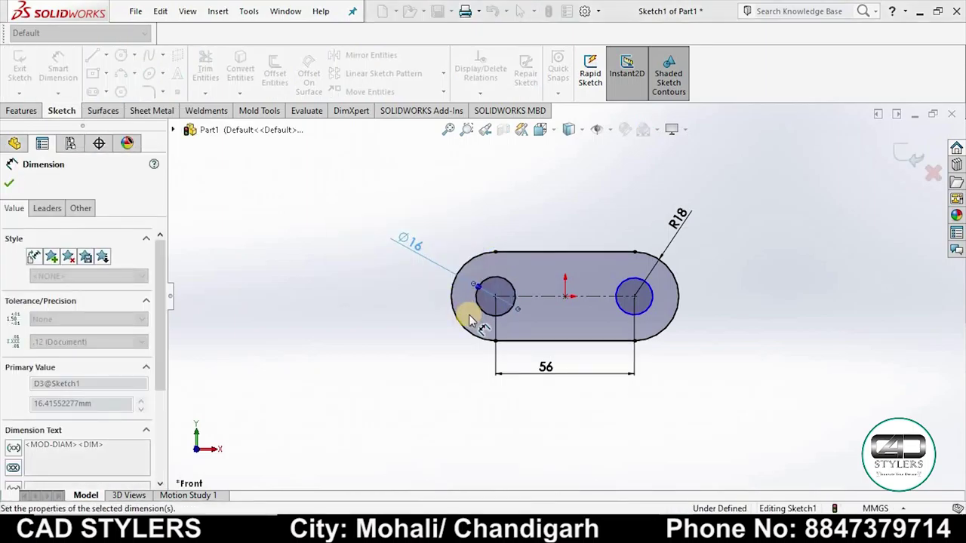
{"action": "key", "text": "Escape"}
{"action": "left_click", "coordinate": [504, 316]}
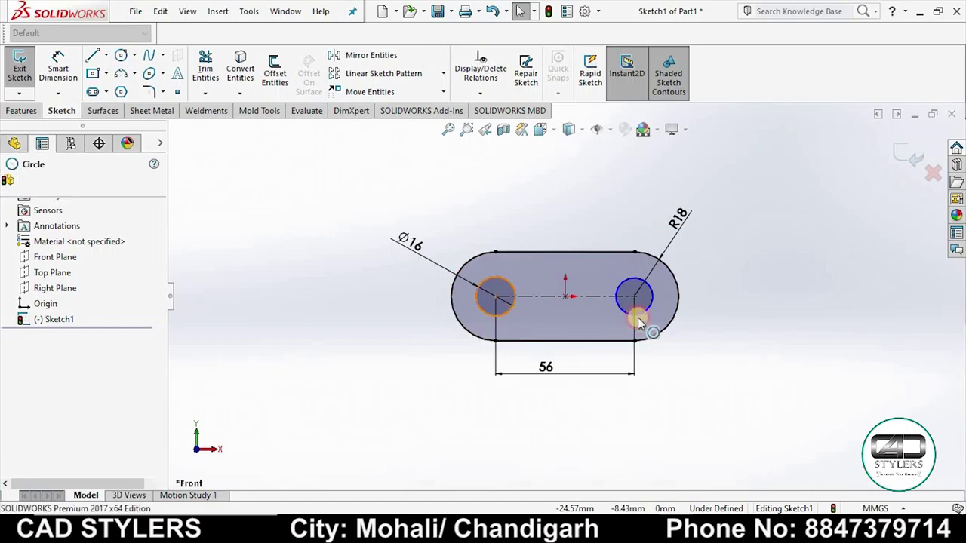
{"action": "left_click", "coordinate": [628, 314], "text": "ctrl"}
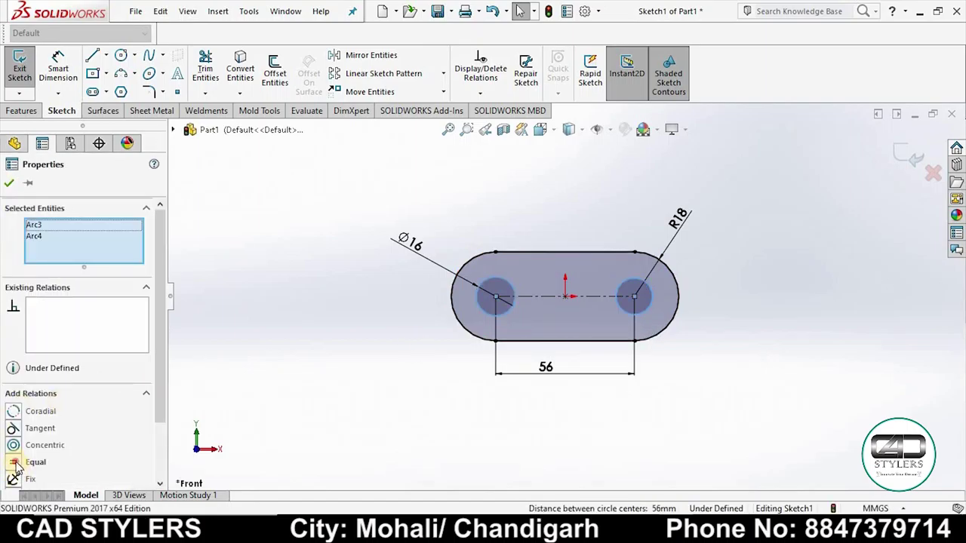
{"action": "left_click", "coordinate": [15, 463]}
{"action": "left_click", "coordinate": [9, 185]}
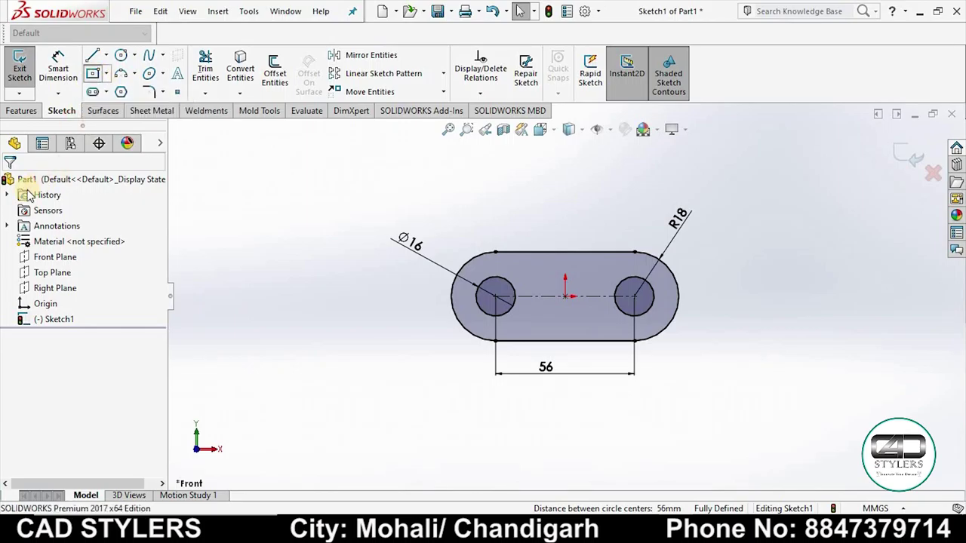
Draw a rectangle across the slot's top edge and a vertical centreline from the origin.
{"action": "left_click", "coordinate": [516, 252]}
{"action": "left_click", "coordinate": [602, 270]}
{"action": "right_click", "coordinate": [603, 270]}
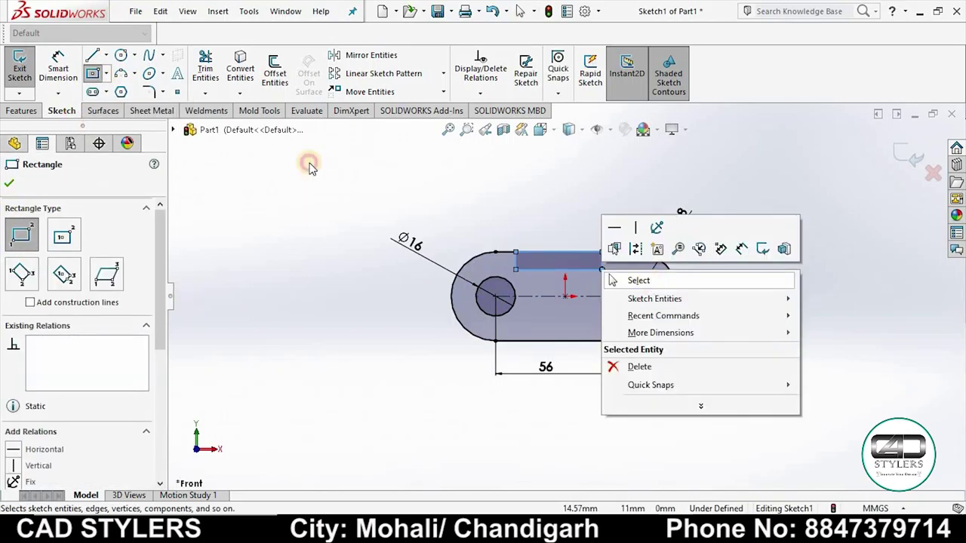
{"action": "left_click", "coordinate": [309, 167]}
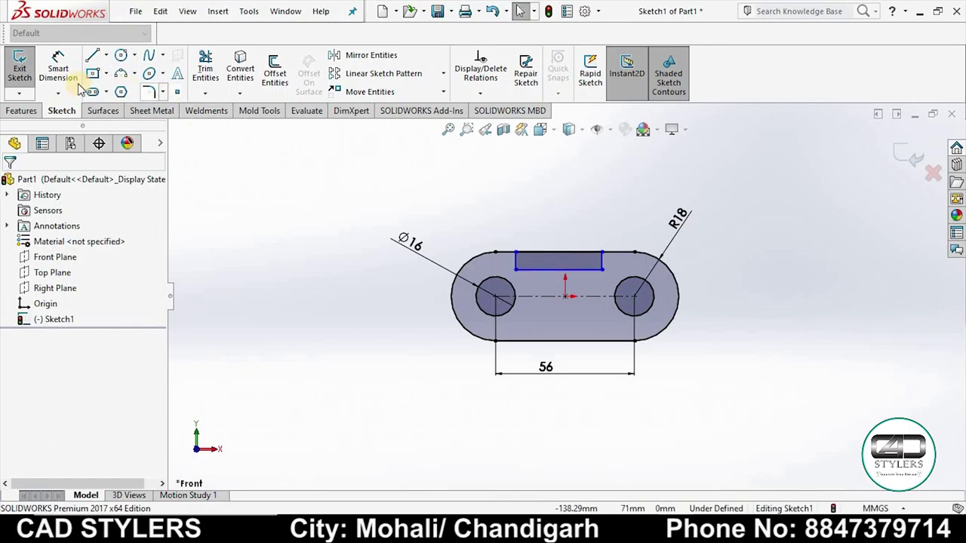
{"action": "left_click", "coordinate": [107, 55]}
{"action": "left_click", "coordinate": [127, 88]}
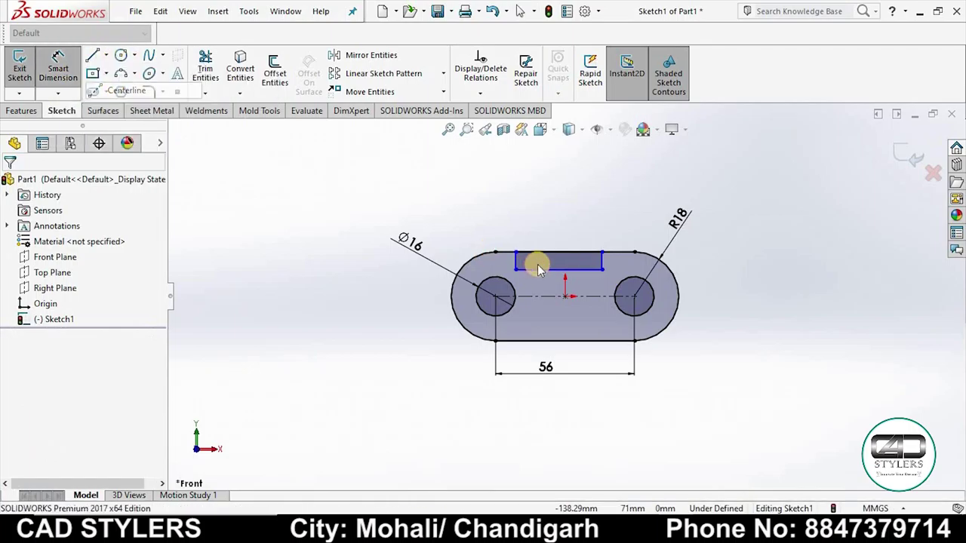
{"action": "left_click", "coordinate": [565, 297]}
{"action": "right_click", "coordinate": [572, 365]}
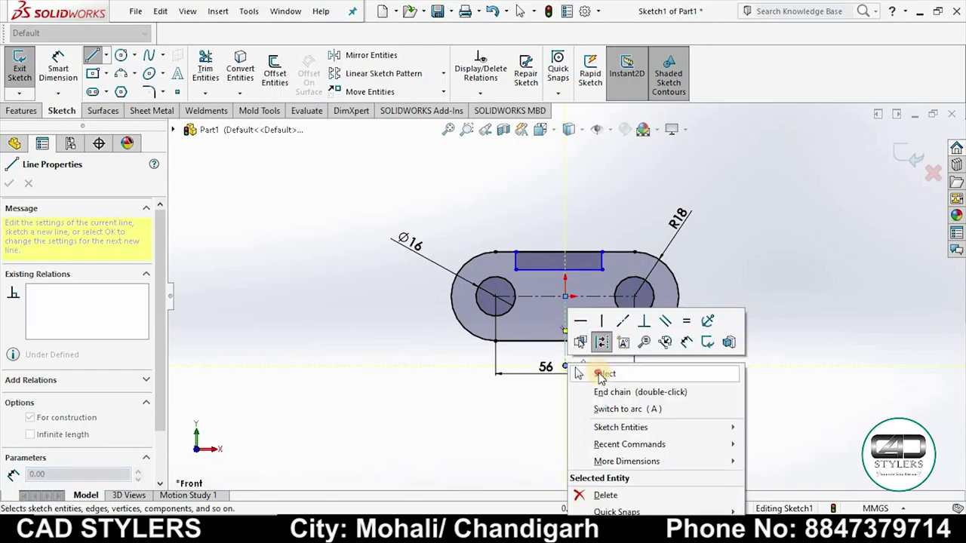
{"action": "left_click", "coordinate": [601, 375]}
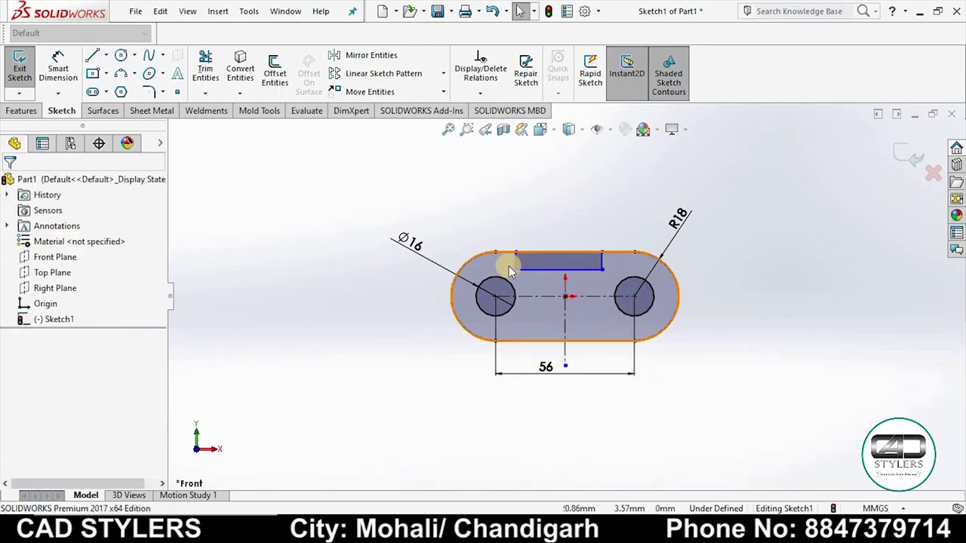
Make the rectangle's side edges symmetric about the vertical centreline.
{"action": "left_click", "coordinate": [516, 261]}
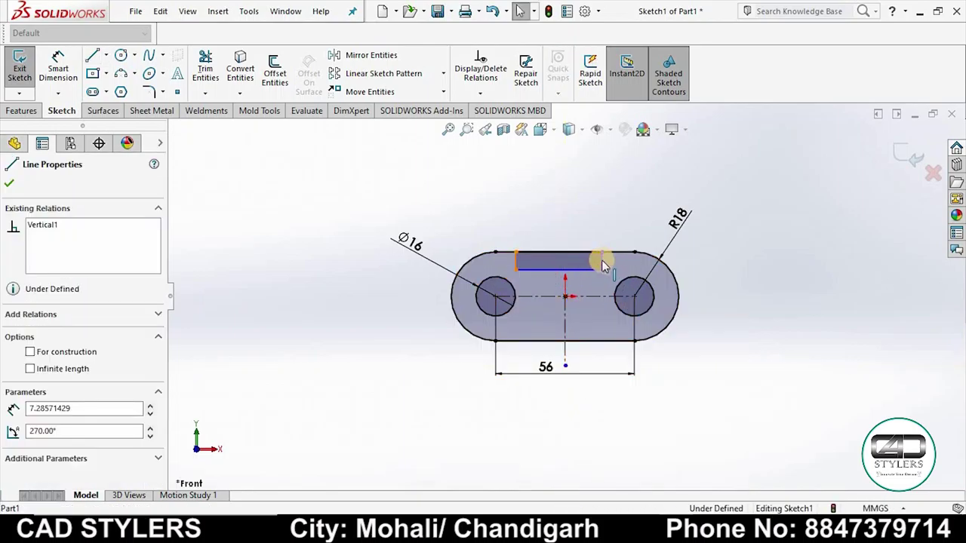
{"action": "left_click", "coordinate": [602, 259], "text": "ctrl"}
{"action": "left_click", "coordinate": [566, 324], "text": "ctrl"}
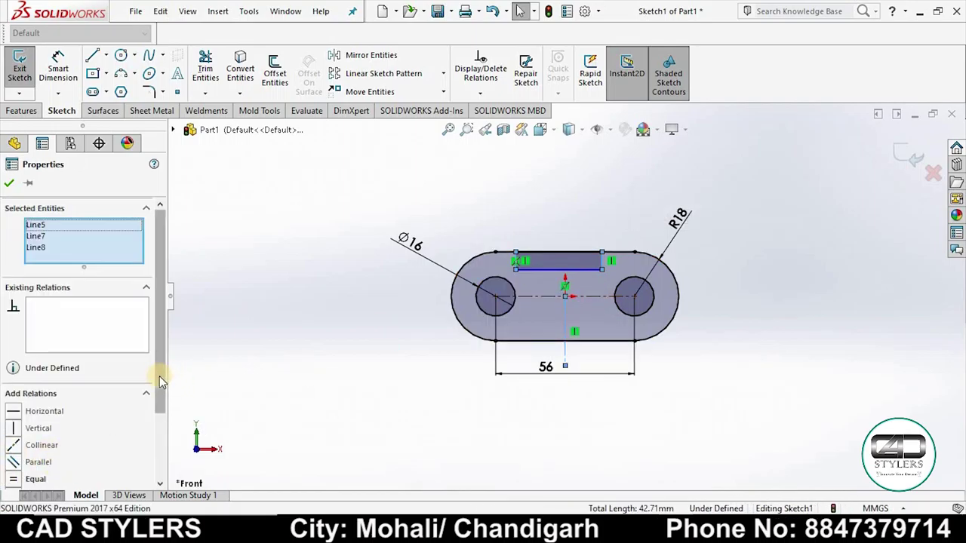
{"action": "scroll", "coordinate": [159, 370], "scroll_direction": "down", "scroll_amount": 2}
{"action": "left_click", "coordinate": [15, 436]}
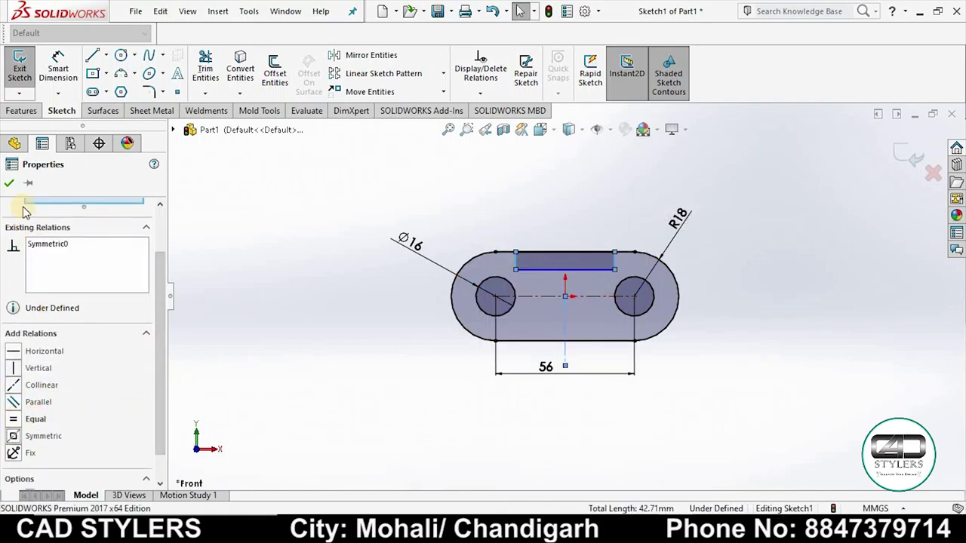
{"action": "left_click", "coordinate": [14, 185]}
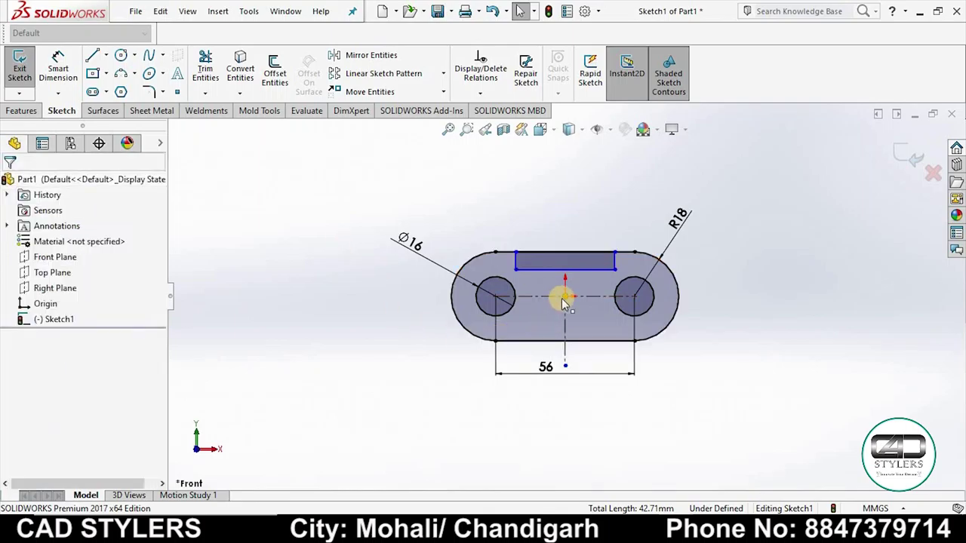
{"action": "scroll", "coordinate": [562, 298], "scroll_direction": "down", "scroll_amount": 2}
{"action": "left_click", "coordinate": [58, 68]}
Dimension the notch rectangle 40 mm wide and 10 mm tall, checking the reference drawing.
{"action": "left_click", "coordinate": [550, 230]}
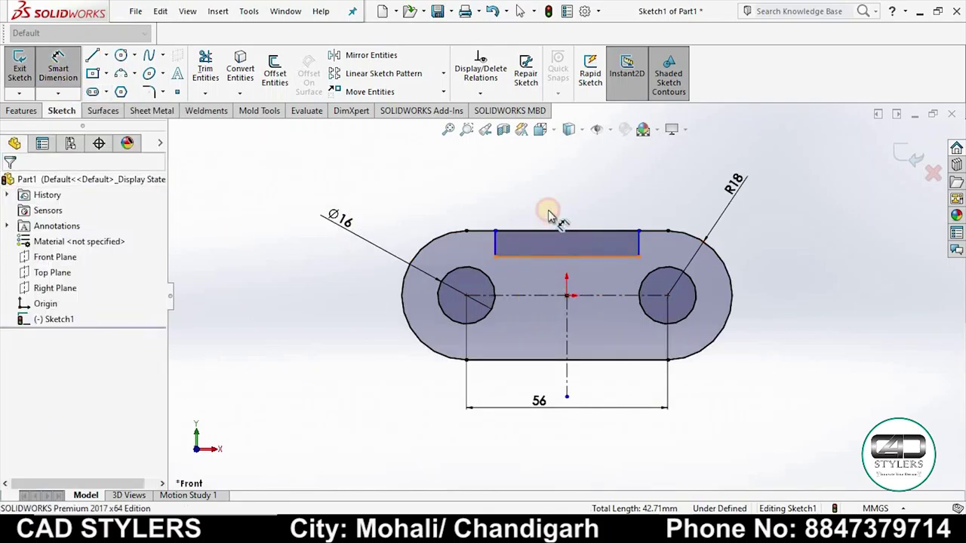
{"action": "left_click", "coordinate": [551, 210]}
{"action": "left_click", "coordinate": [486, 208]}
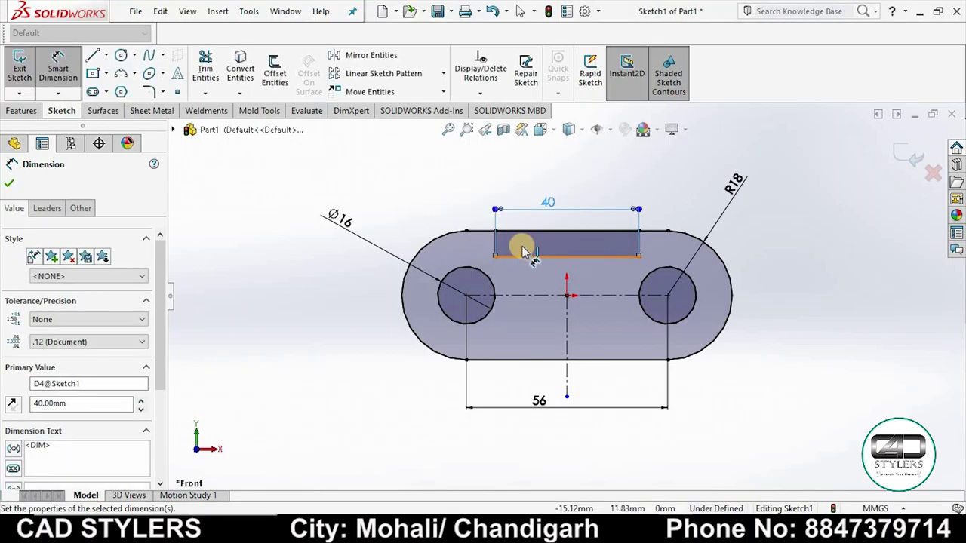
{"action": "left_click", "coordinate": [529, 237]}
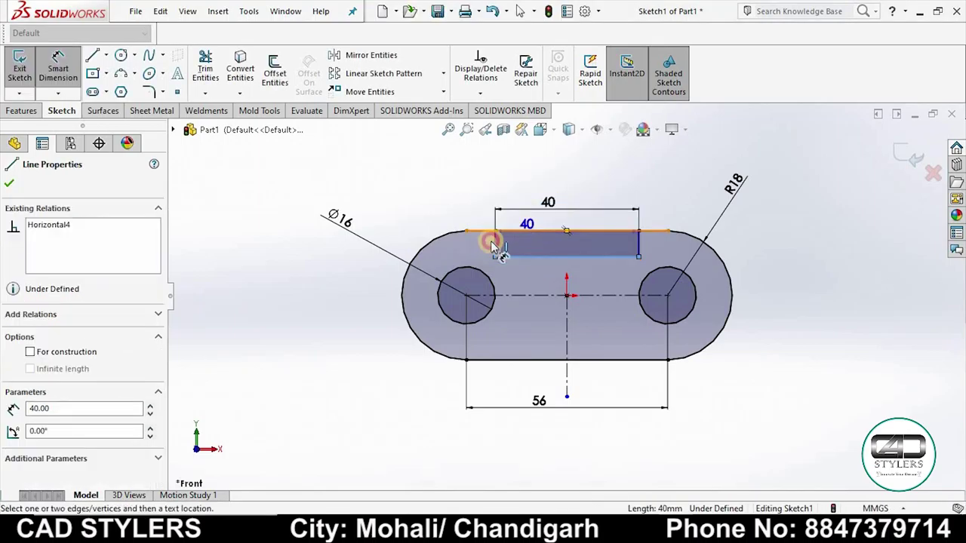
{"action": "left_click", "coordinate": [479, 242]}
{"action": "left_click", "coordinate": [483, 250]}
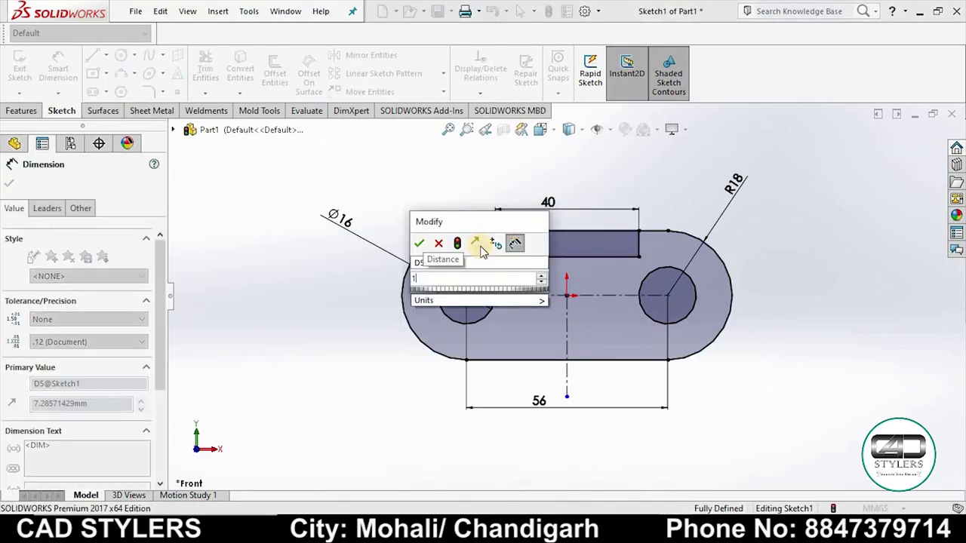
{"action": "type", "text": "10"}
{"action": "key", "text": "Return"}
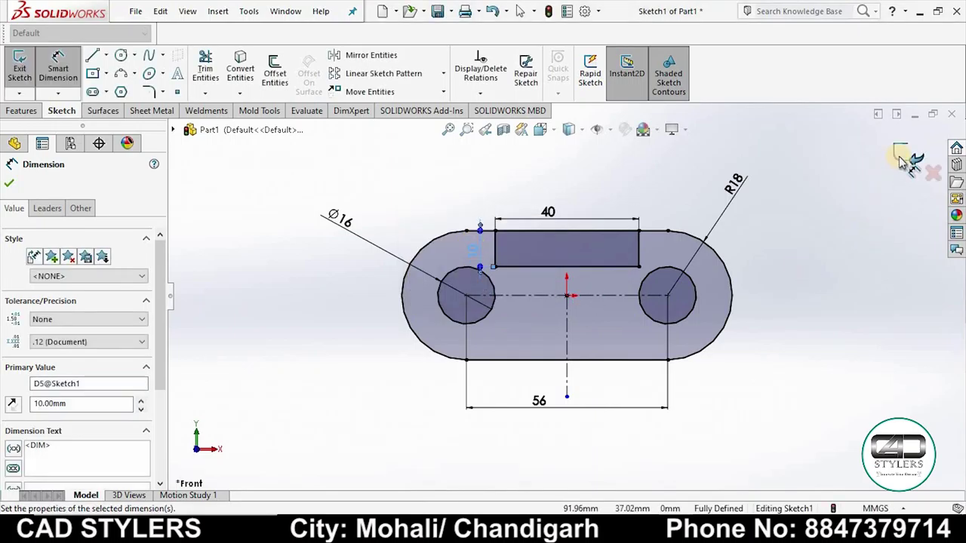
{"action": "left_click", "coordinate": [716, 510]}
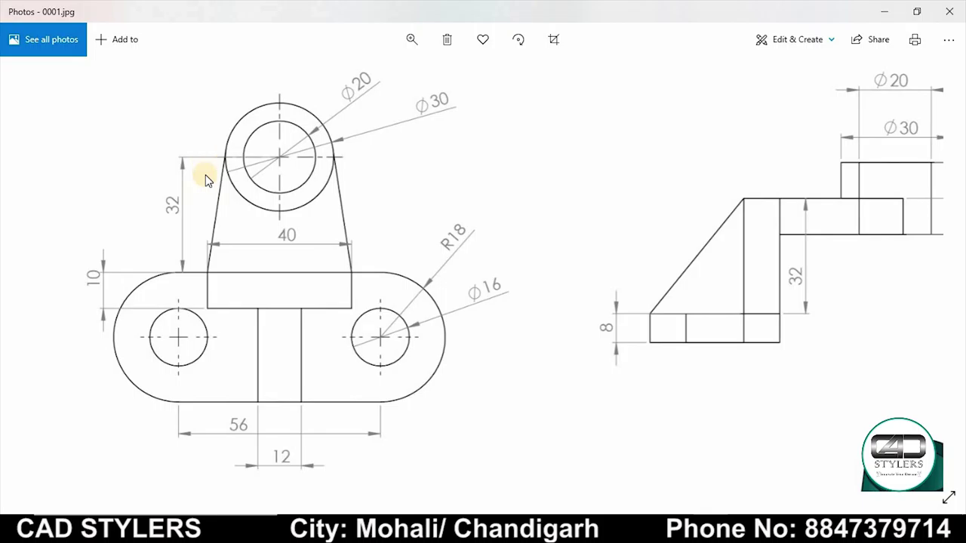
{"action": "left_click", "coordinate": [716, 510]}
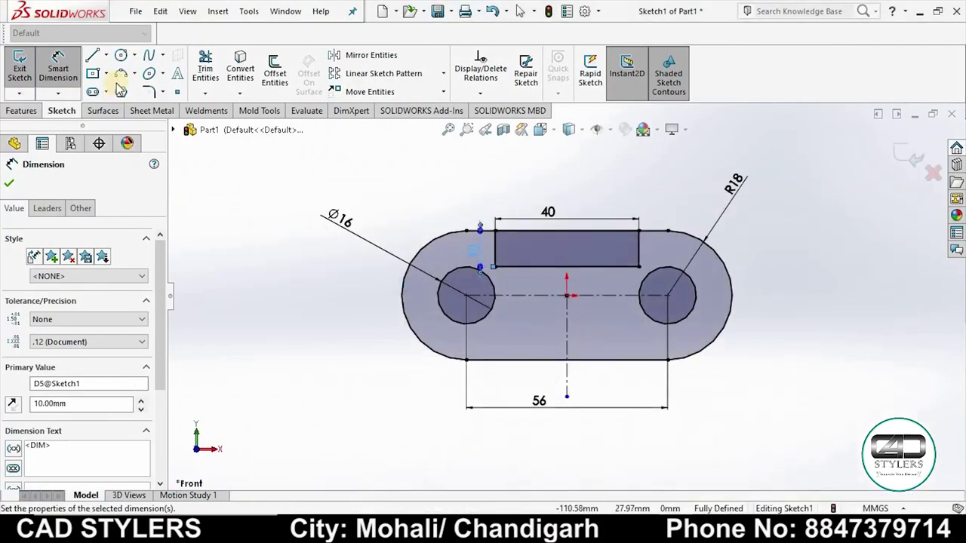
Sketch two concentric boss circles on the centreline above the slot and begin dimensioning the outer one.
{"action": "left_click", "coordinate": [122, 59]}
{"action": "scroll", "coordinate": [536, 339], "scroll_direction": "up", "scroll_amount": 2}
{"action": "scroll", "coordinate": [555, 279], "scroll_direction": "up", "scroll_amount": 1}
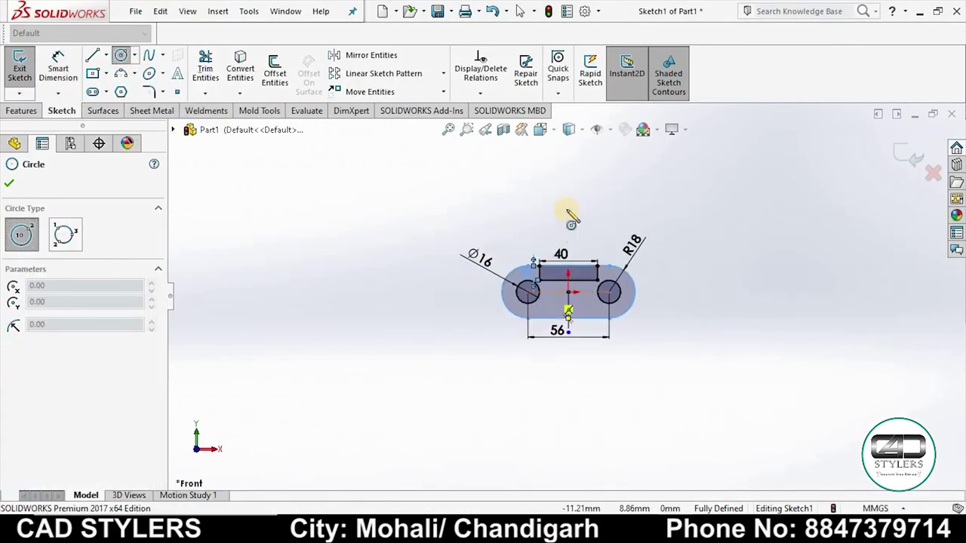
{"action": "scroll", "coordinate": [568, 234], "scroll_direction": "down", "scroll_amount": 1}
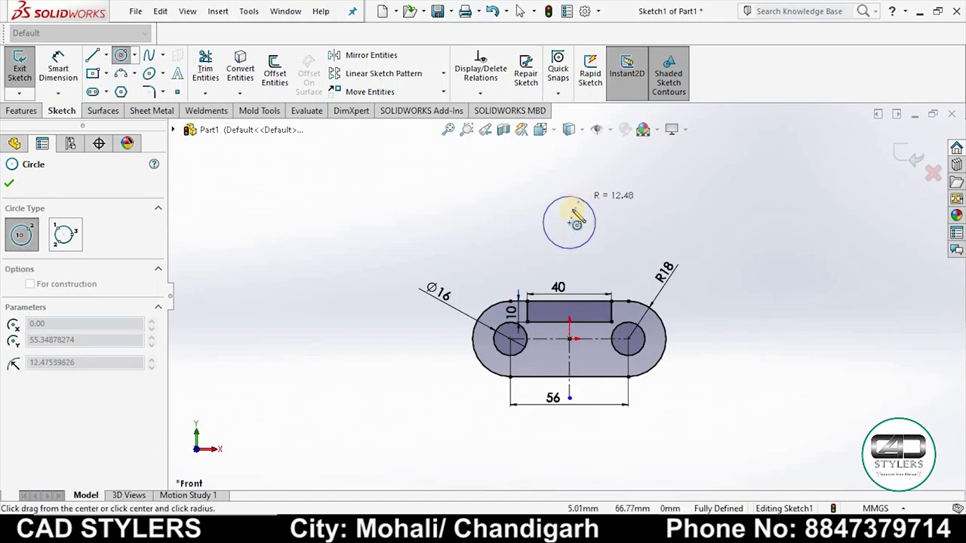
{"action": "left_click_drag", "start_coordinate": [574, 215], "coordinate": [572, 221]}
{"action": "left_click", "coordinate": [572, 222]}
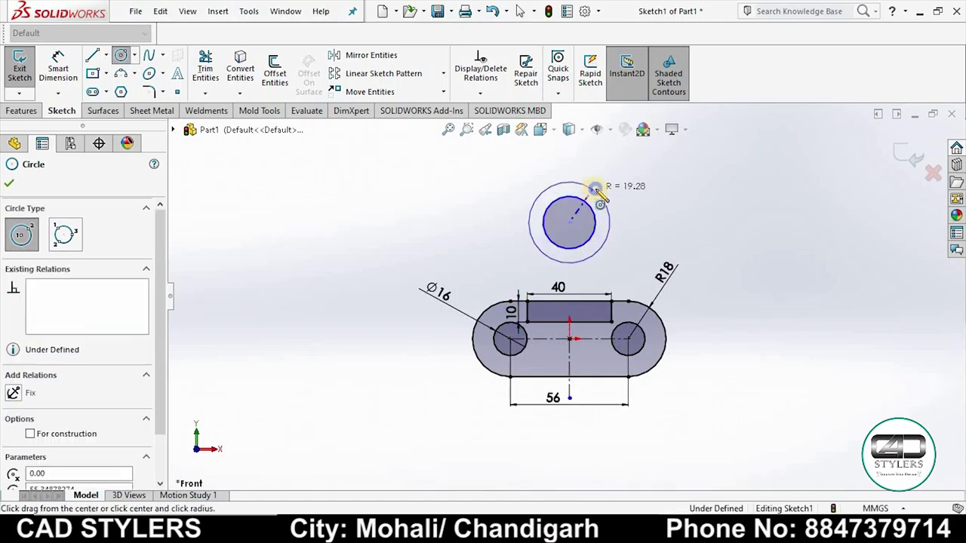
{"action": "left_click", "coordinate": [598, 194]}
{"action": "right_click", "coordinate": [598, 193]}
{"action": "left_click", "coordinate": [630, 198]}
{"action": "left_click", "coordinate": [58, 66]}
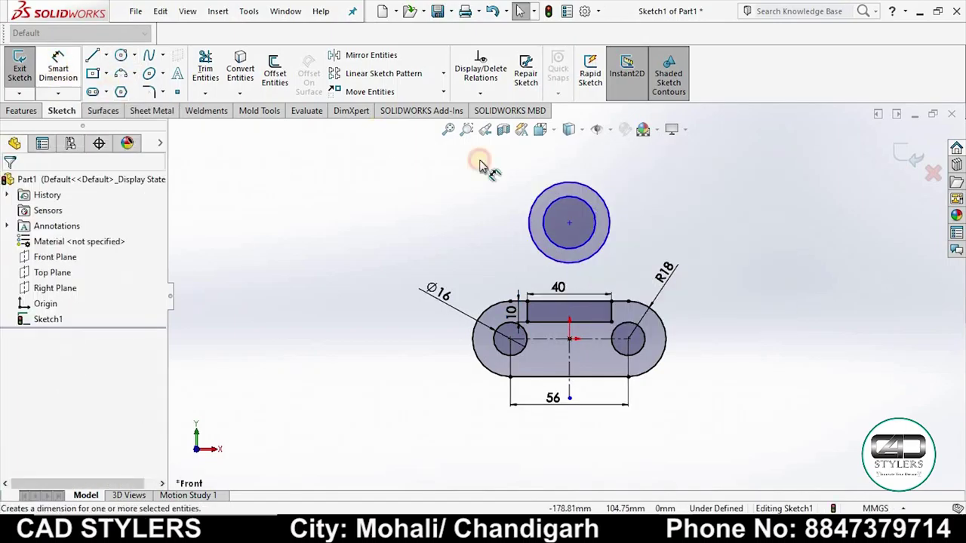
{"action": "left_click", "coordinate": [598, 190]}
{"action": "left_click", "coordinate": [636, 188]}
Set the boss circles to Ø30 outer and Ø20 inner diameters.
{"action": "type", "text": "30"}
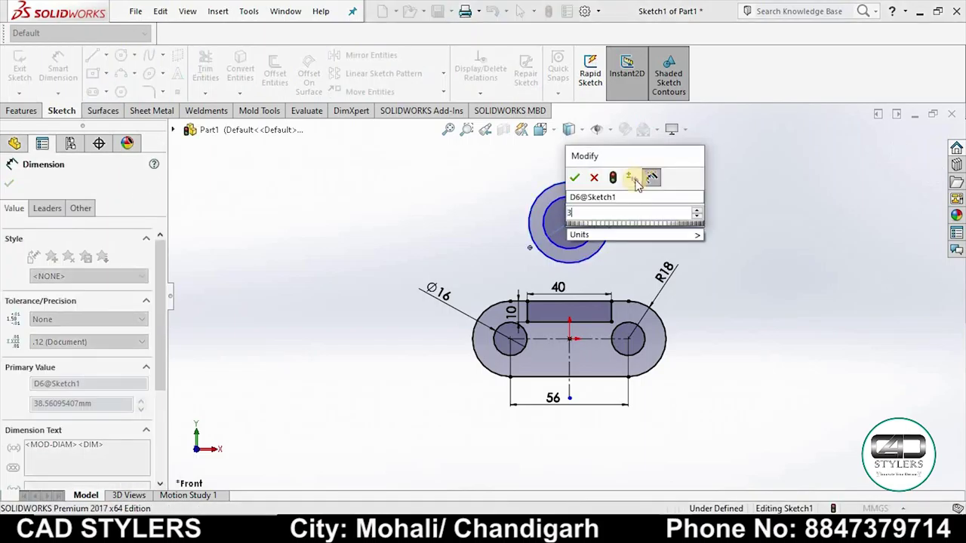
{"action": "key", "text": "Return"}
{"action": "left_click", "coordinate": [595, 226]}
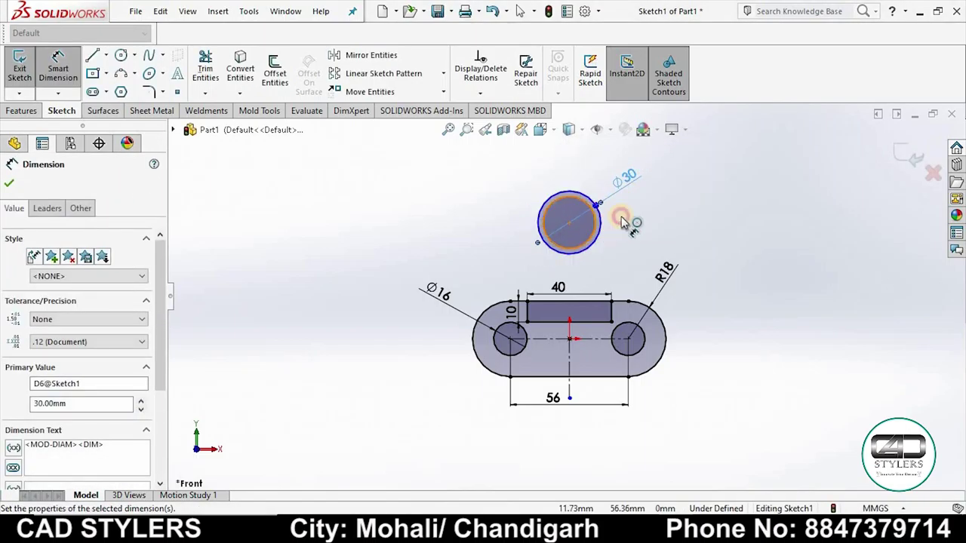
{"action": "left_click", "coordinate": [629, 216]}
{"action": "type", "text": "20"}
{"action": "key", "text": "Return"}
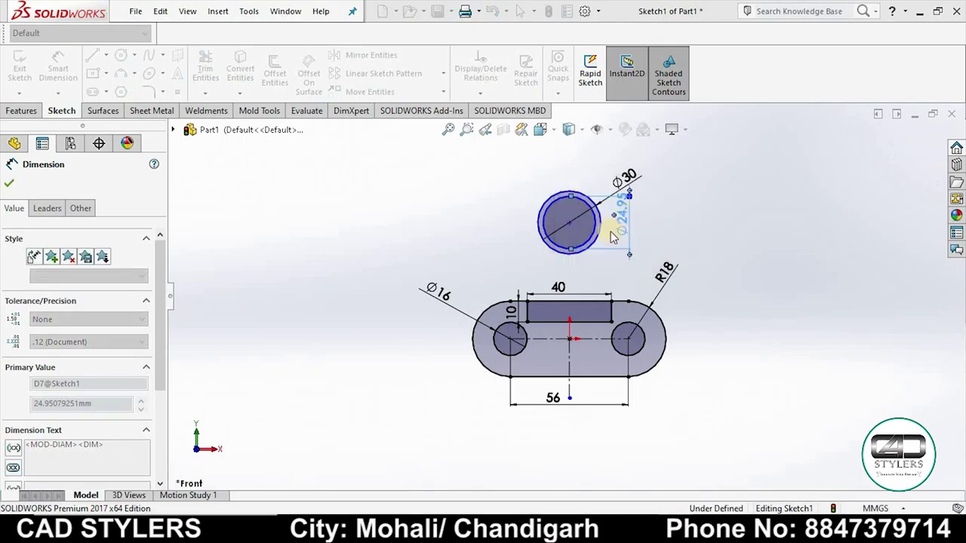
Place the circle centre 32 mm above the base's top edge, checking the reference drawing.
{"action": "scroll", "coordinate": [623, 361], "scroll_direction": "down", "scroll_amount": 2}
{"action": "scroll", "coordinate": [624, 361], "scroll_direction": "down", "scroll_amount": 1}
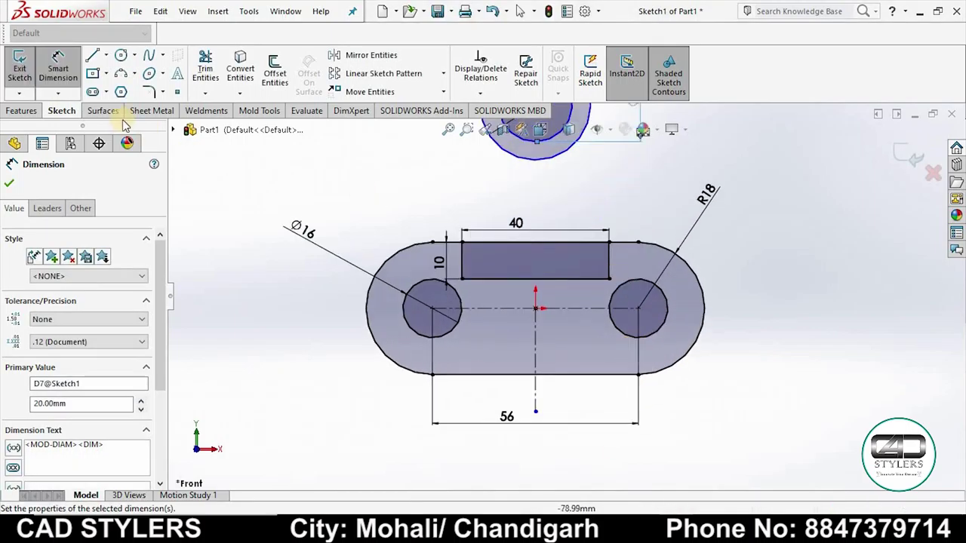
{"action": "left_click", "coordinate": [530, 242]}
{"action": "scroll", "coordinate": [531, 242], "scroll_direction": "up", "scroll_amount": 2}
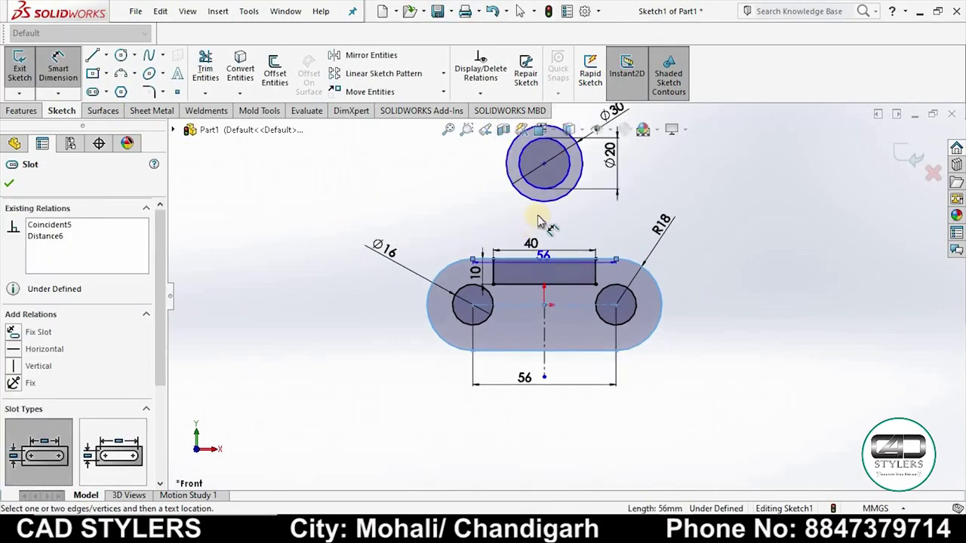
{"action": "left_click", "coordinate": [545, 163]}
{"action": "left_click", "coordinate": [449, 207]}
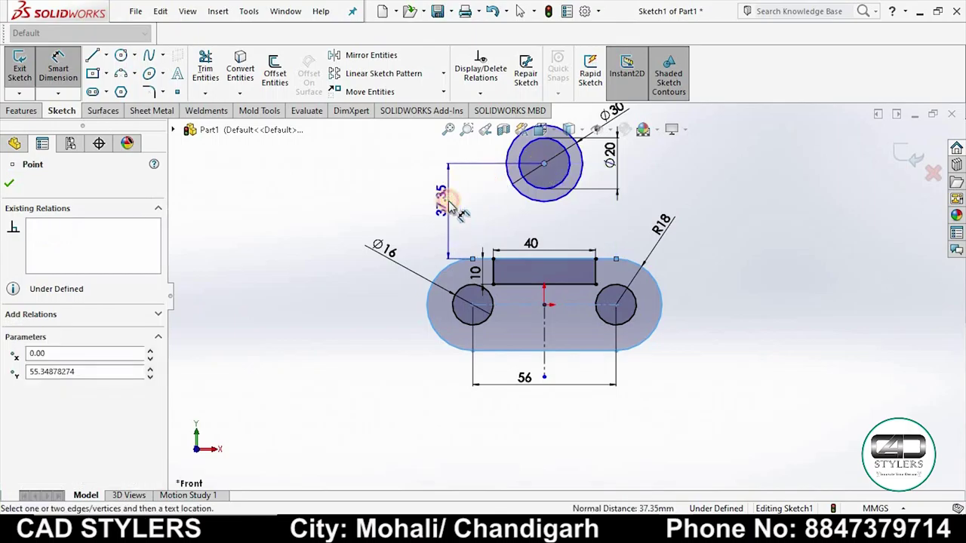
{"action": "type", "text": "32"}
{"action": "key", "text": "Return"}
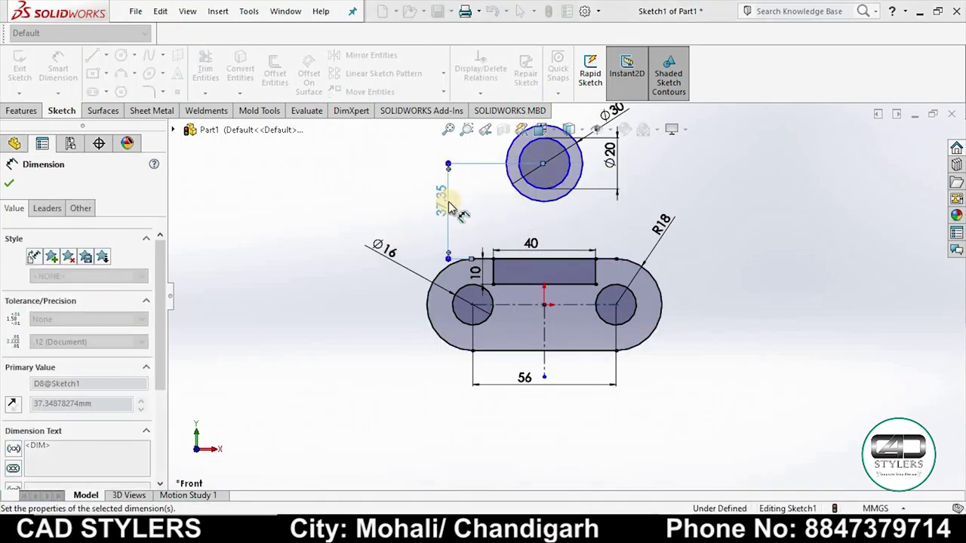
{"action": "left_click", "coordinate": [618, 457]}
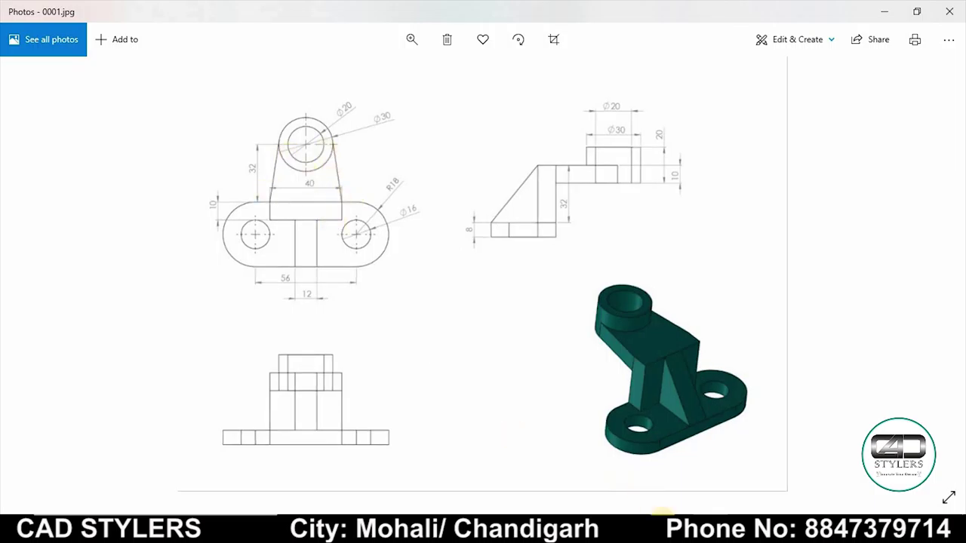
{"action": "left_click", "coordinate": [604, 460]}
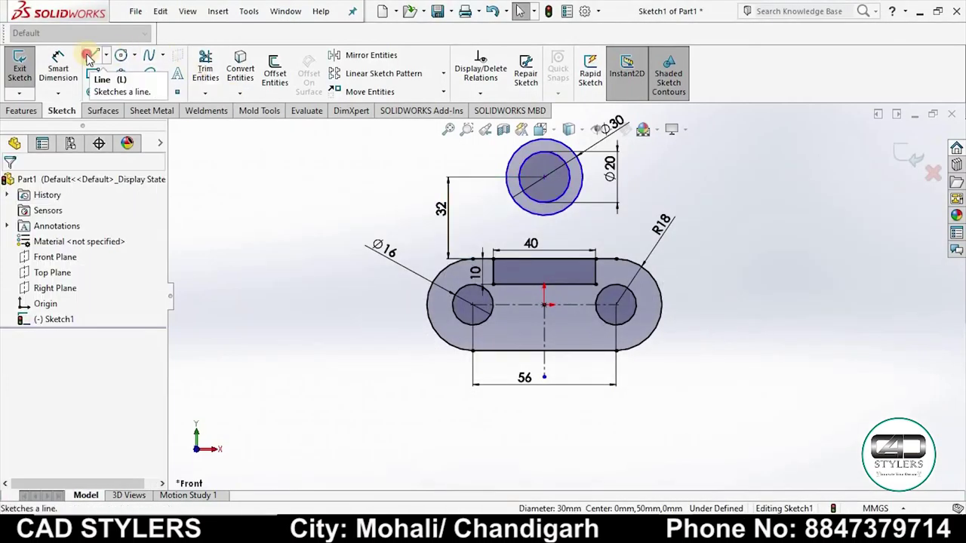
Draw lines from the Ø30 circle down to both top corners of the notch rectangle.
{"action": "left_click", "coordinate": [89, 59]}
{"action": "left_click", "coordinate": [582, 176]}
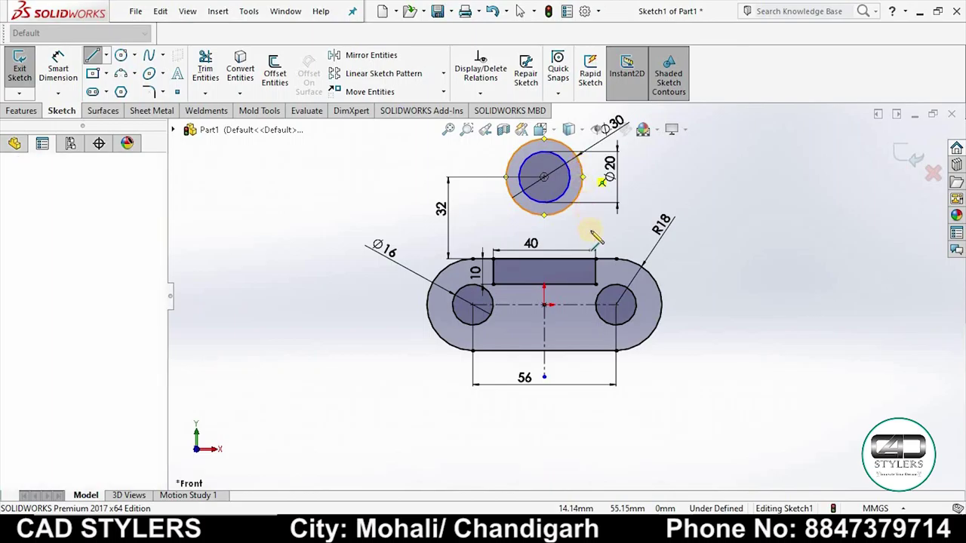
{"action": "left_click", "coordinate": [595, 258]}
{"action": "right_click", "coordinate": [596, 259]}
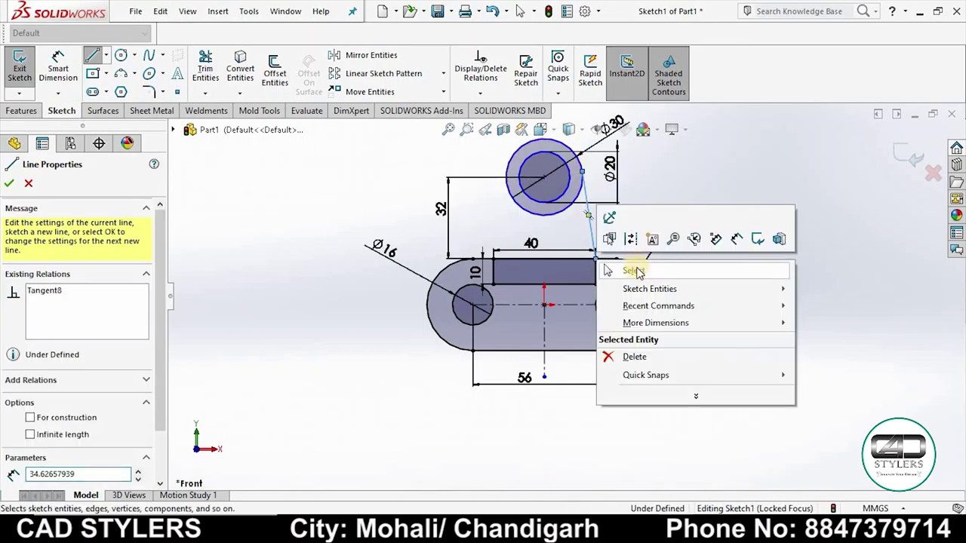
{"action": "left_click", "coordinate": [627, 267]}
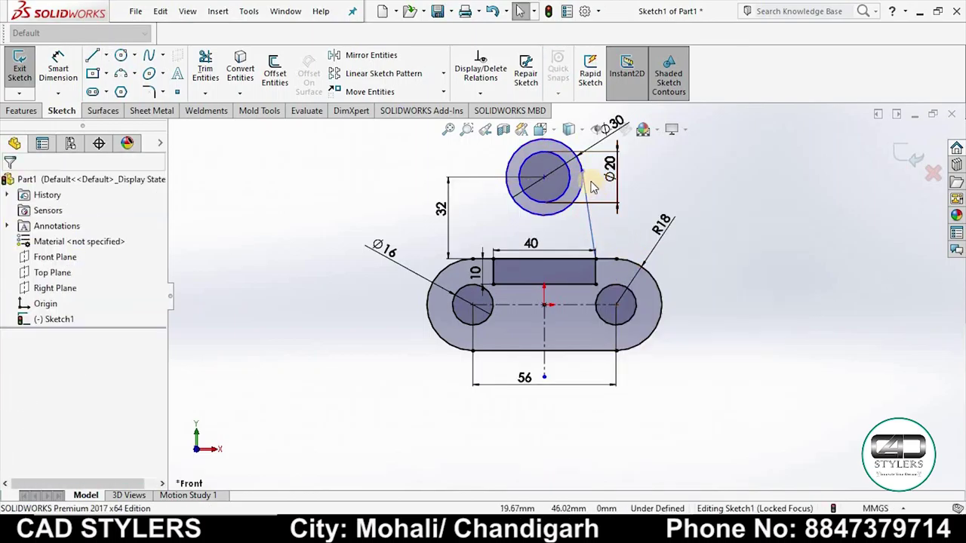
{"action": "scroll", "coordinate": [591, 187], "scroll_direction": "down", "scroll_amount": 1}
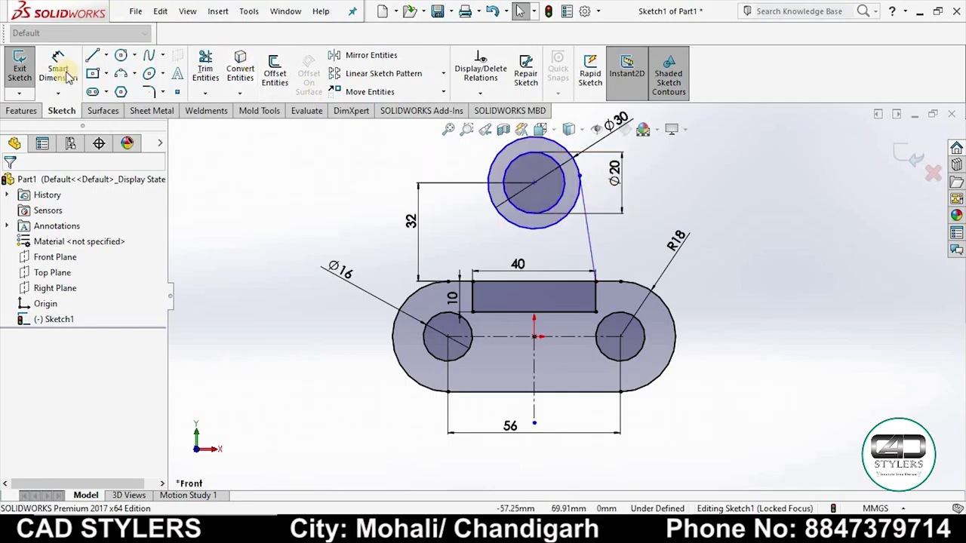
{"action": "left_click", "coordinate": [92, 55]}
{"action": "left_click", "coordinate": [495, 175]}
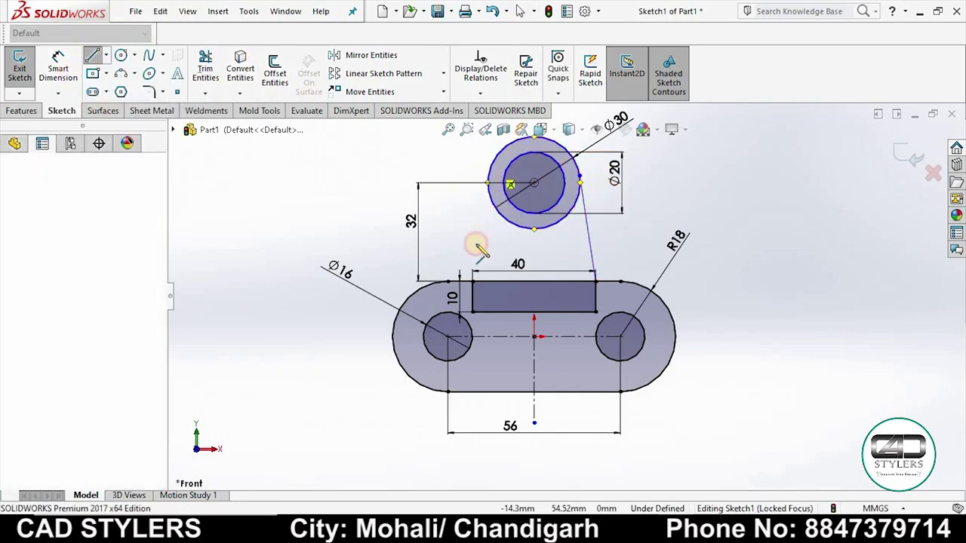
{"action": "left_click", "coordinate": [475, 281]}
{"action": "right_click", "coordinate": [510, 286]}
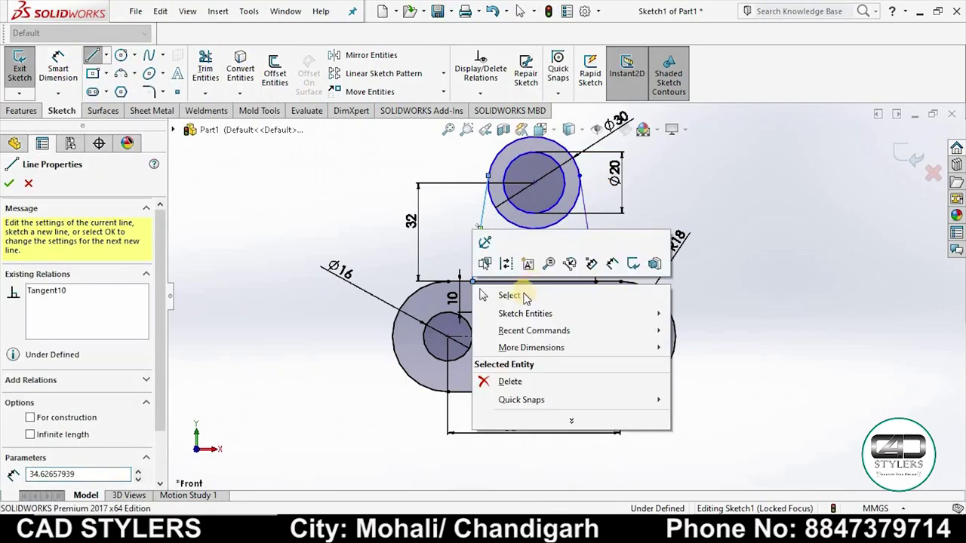
{"action": "left_click", "coordinate": [518, 291]}
Make the left and right lines tangent to the Ø30 circle.
{"action": "left_click", "coordinate": [483, 217]}
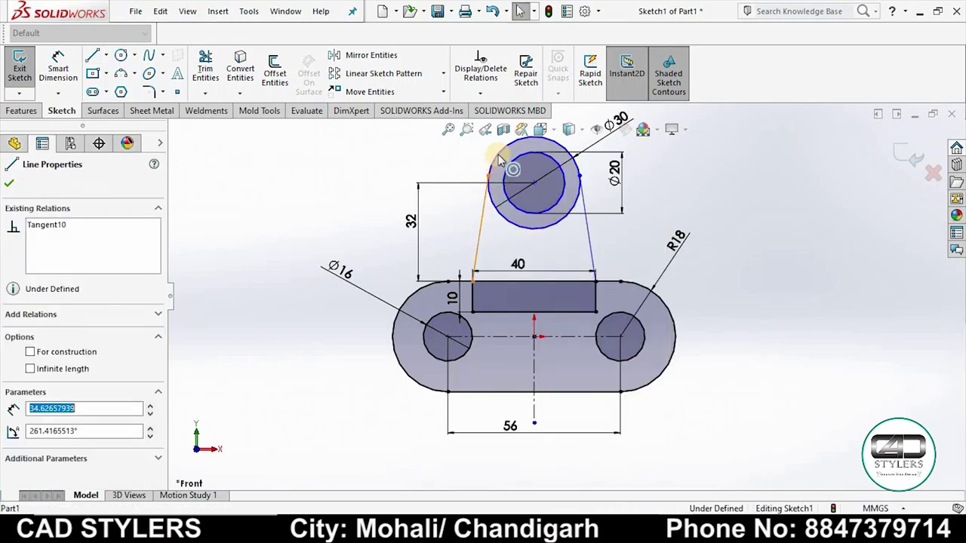
{"action": "left_click", "coordinate": [499, 151], "text": "ctrl"}
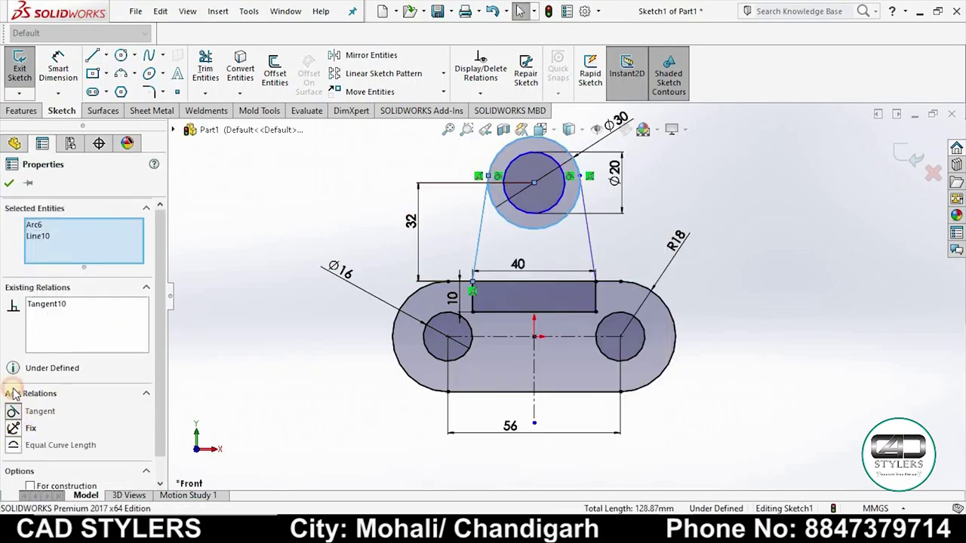
{"action": "left_click", "coordinate": [11, 185]}
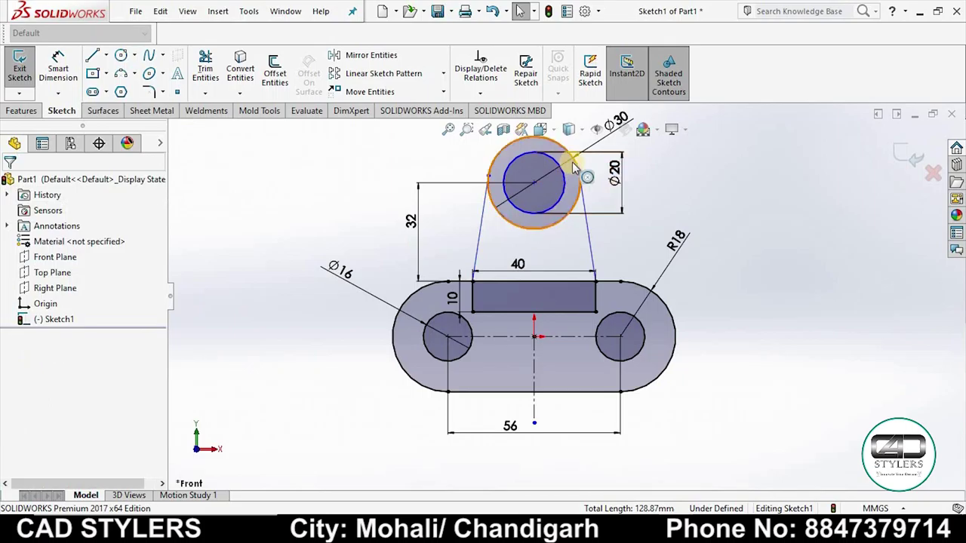
{"action": "left_click", "coordinate": [582, 185]}
{"action": "left_click", "coordinate": [587, 216]}
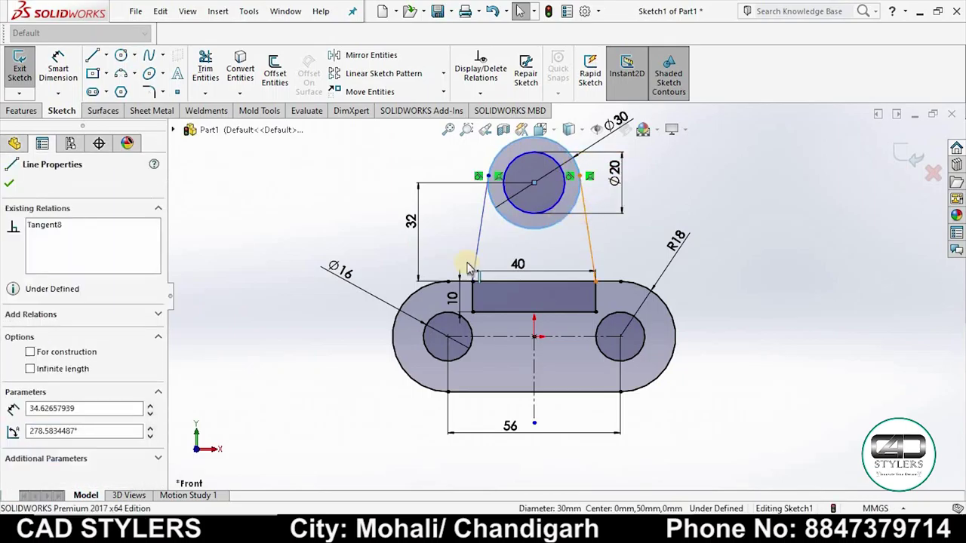
{"action": "left_click", "coordinate": [579, 175], "text": "ctrl"}
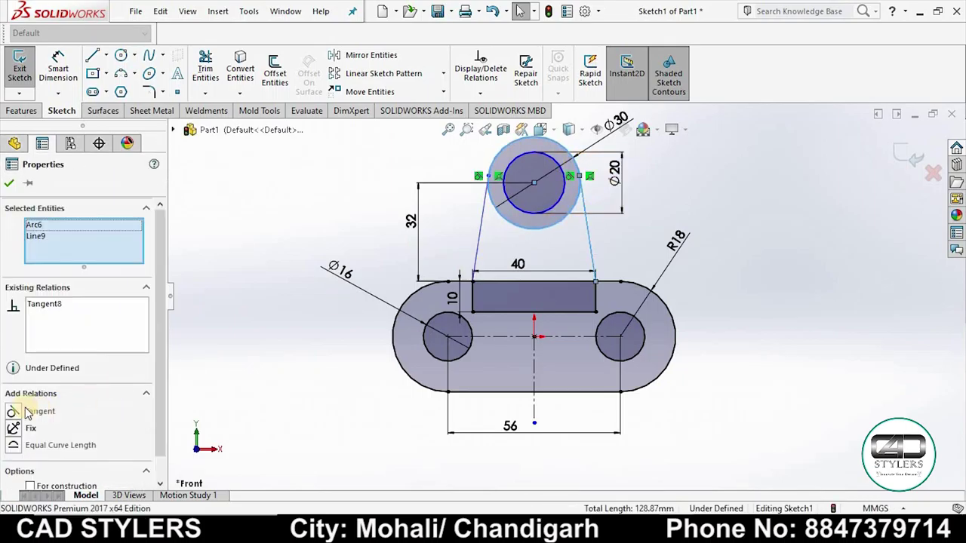
{"action": "left_click", "coordinate": [9, 183]}
{"action": "scroll", "coordinate": [531, 307], "scroll_direction": "down", "scroll_amount": 3}
{"action": "scroll", "coordinate": [531, 307], "scroll_direction": "up", "scroll_amount": 4}
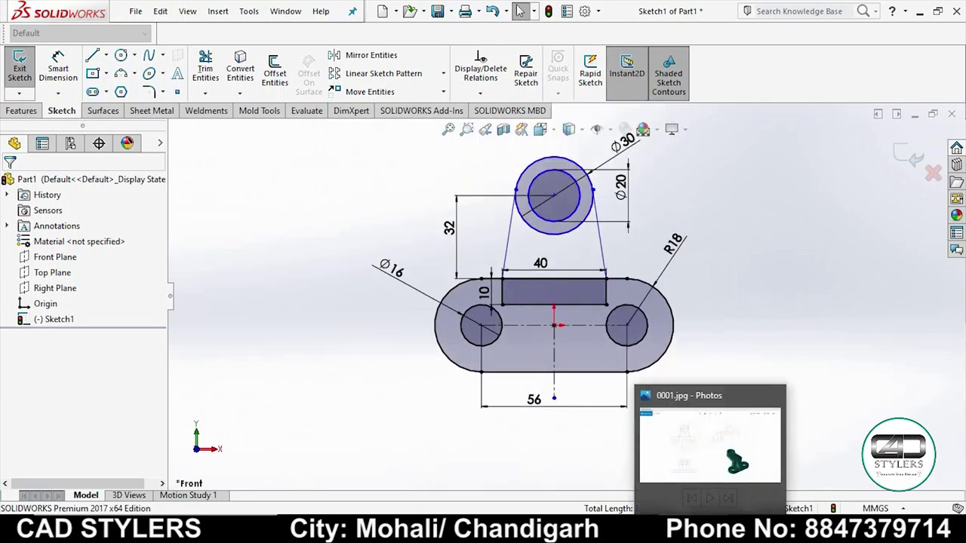
{"action": "left_click", "coordinate": [713, 450]}
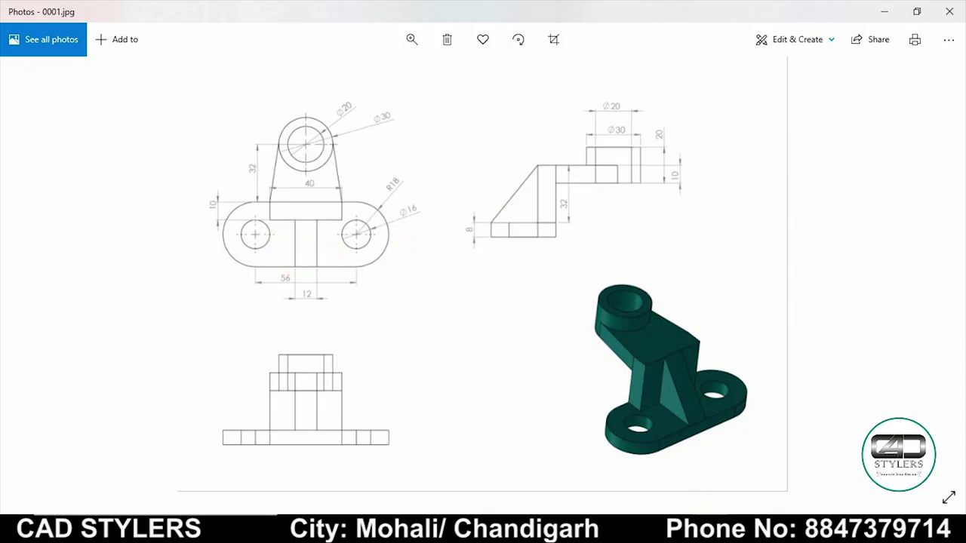
{"action": "left_click", "coordinate": [738, 462]}
Extrude the slot and rectangle regions of the base sketch 8 mm deep as Boss-Extrude1.
{"action": "left_click", "coordinate": [901, 157]}
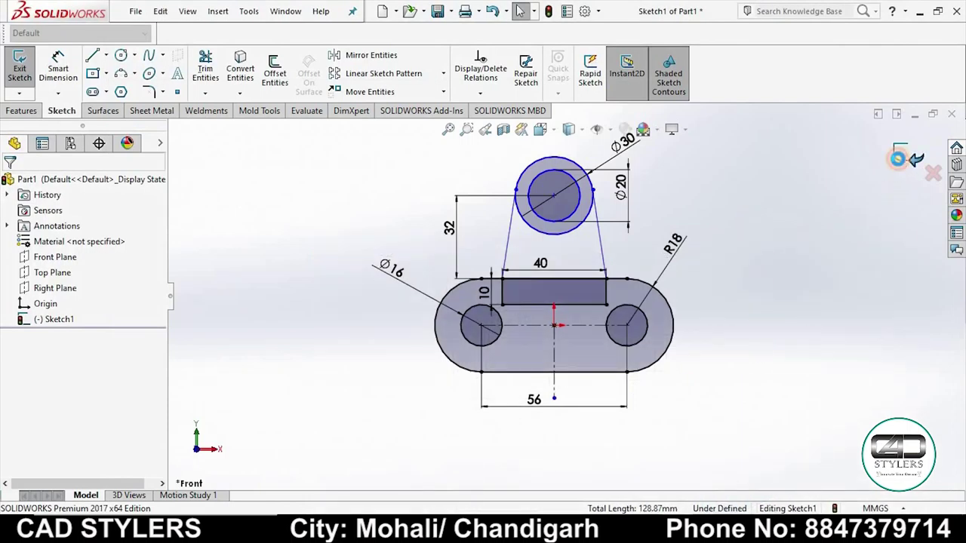
{"action": "left_click", "coordinate": [55, 319]}
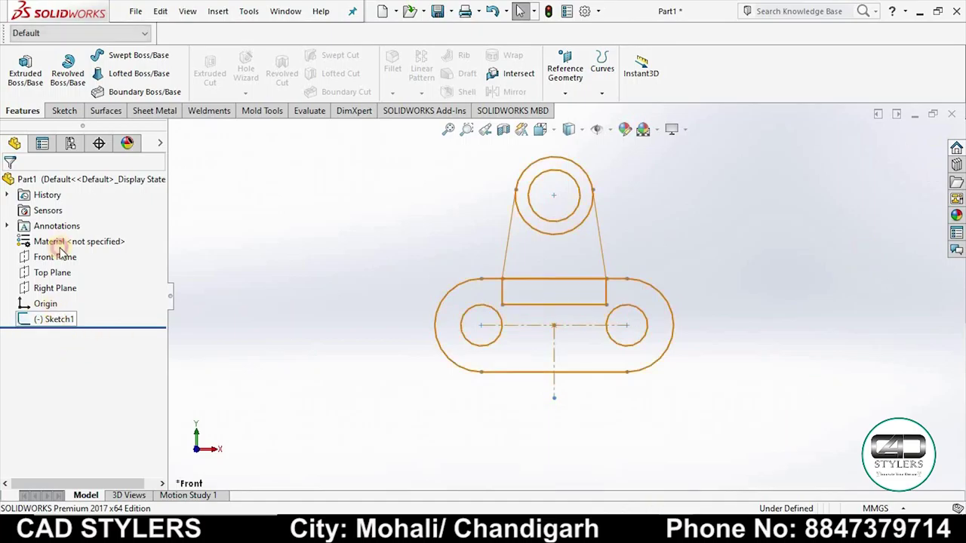
{"action": "left_click", "coordinate": [25, 72]}
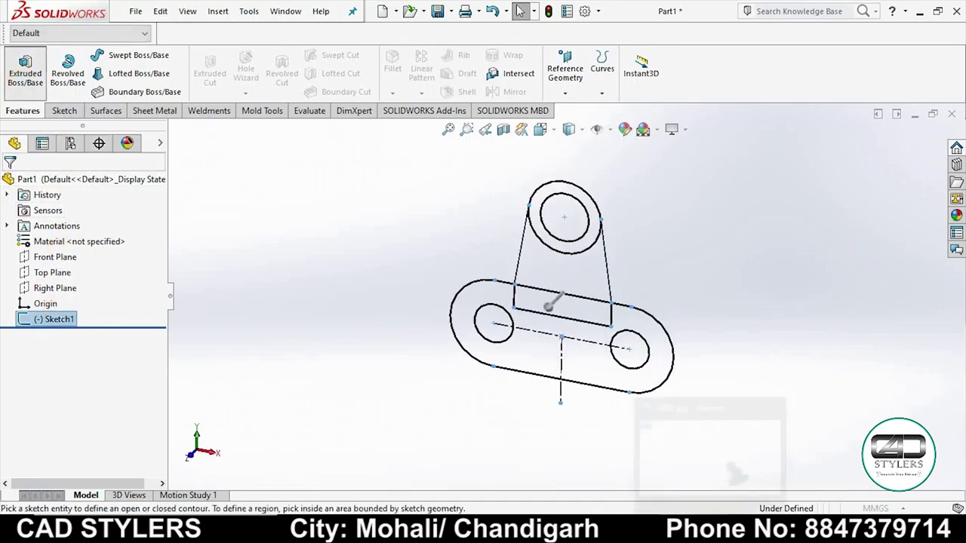
{"action": "key", "text": "alt+Tab"}
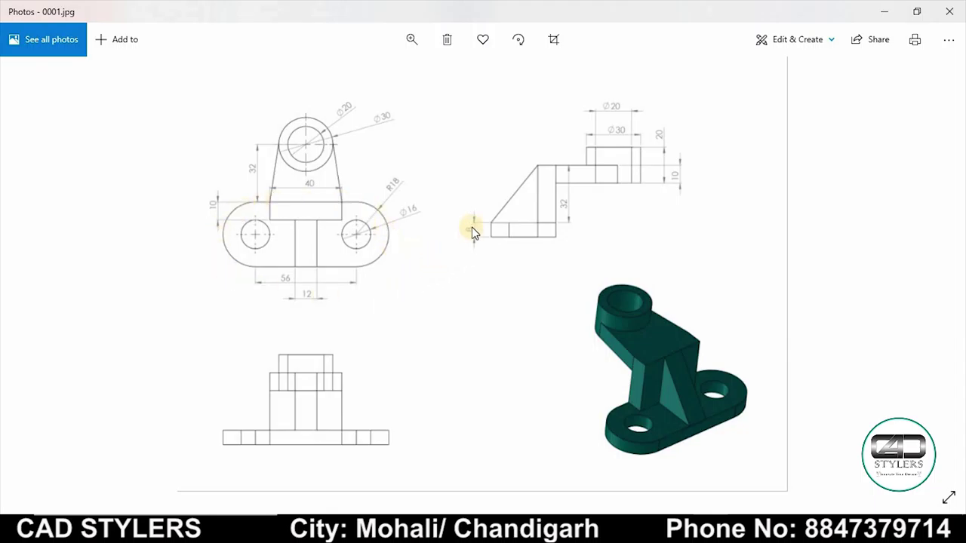
{"action": "key", "text": "alt+Tab"}
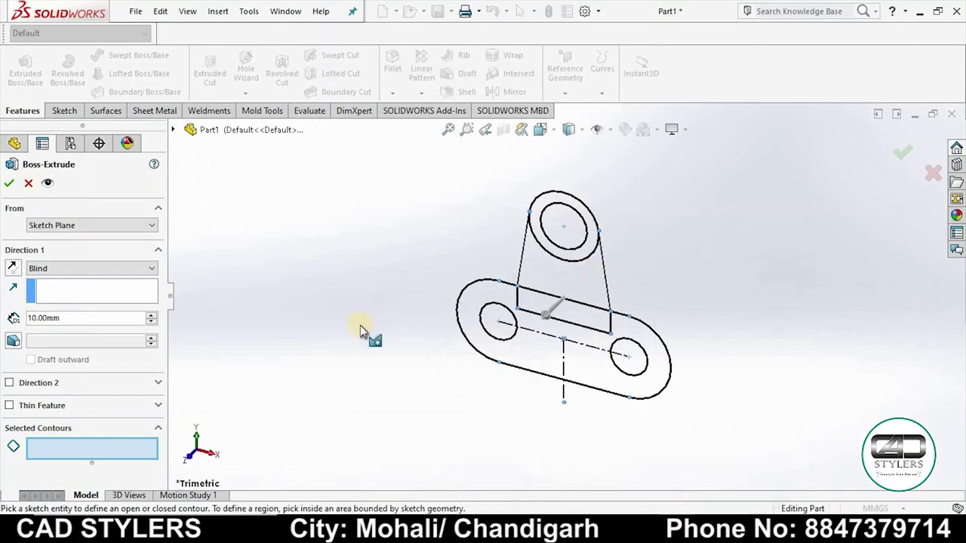
{"action": "left_click", "coordinate": [529, 355]}
{"action": "left_click", "coordinate": [542, 302]}
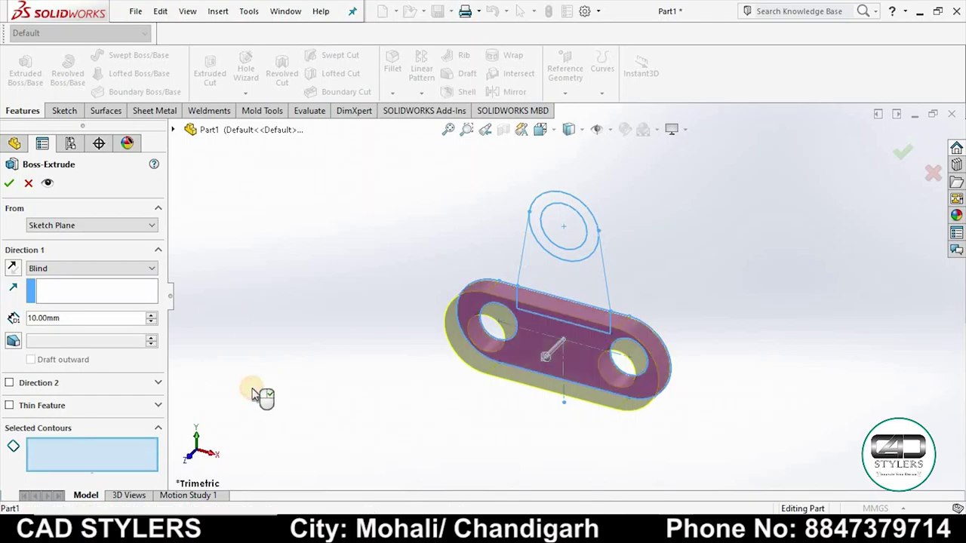
{"action": "left_click_drag", "start_coordinate": [76, 317], "coordinate": [6, 315]}
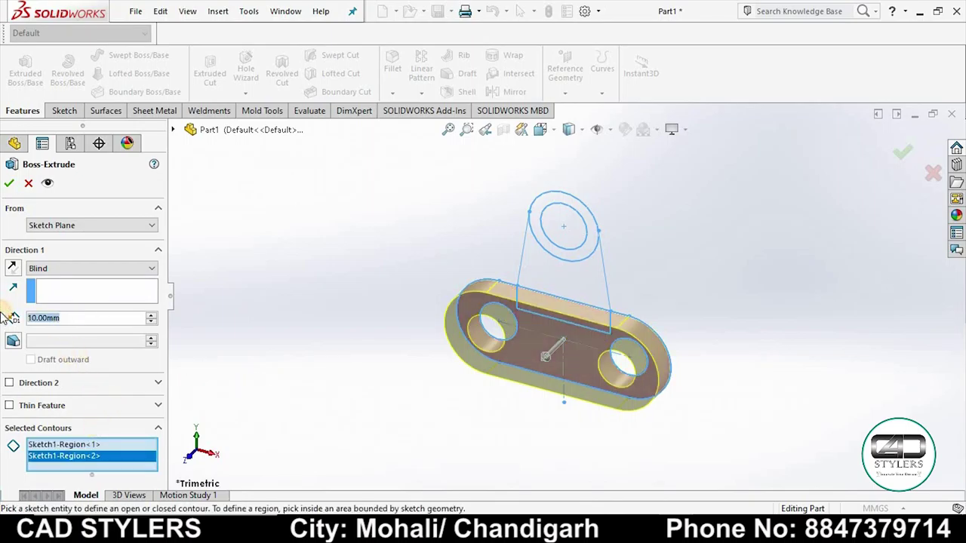
{"action": "type", "text": "8"}
{"action": "key", "text": "Return"}
{"action": "left_click", "coordinate": [12, 186]}
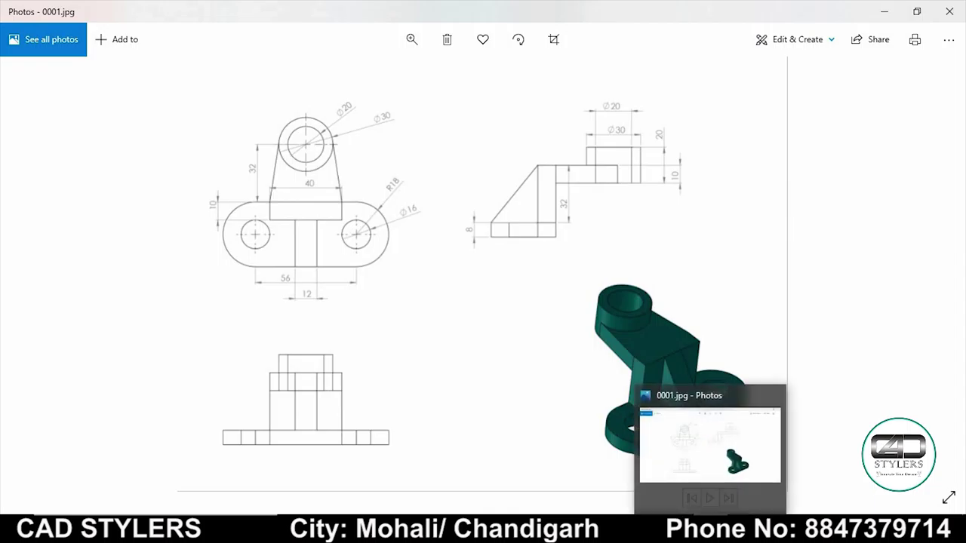
{"action": "left_click", "coordinate": [749, 417]}
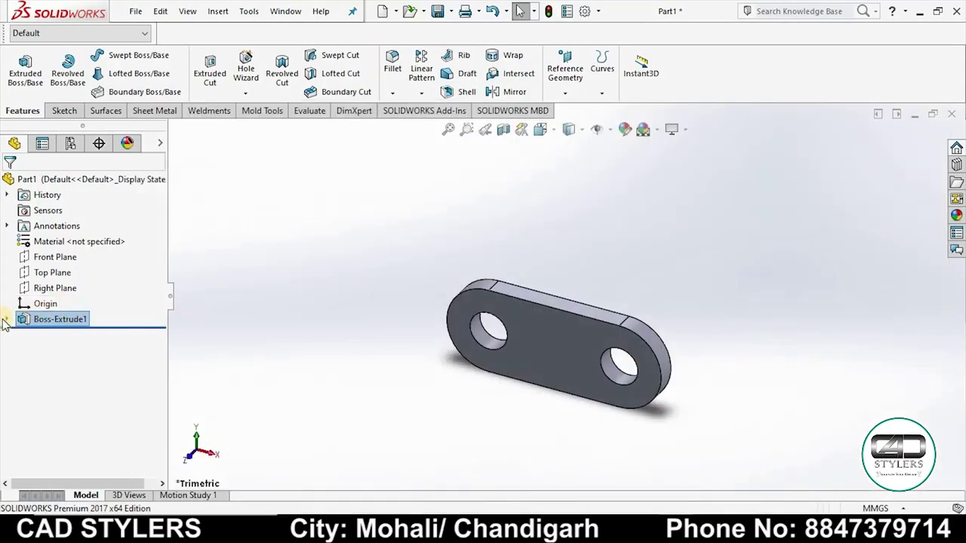
Start a second Extruded Boss/Base from Sketch1 using the 40 by 10 rectangle region.
{"action": "left_click", "coordinate": [6, 320]}
{"action": "left_click", "coordinate": [69, 334]}
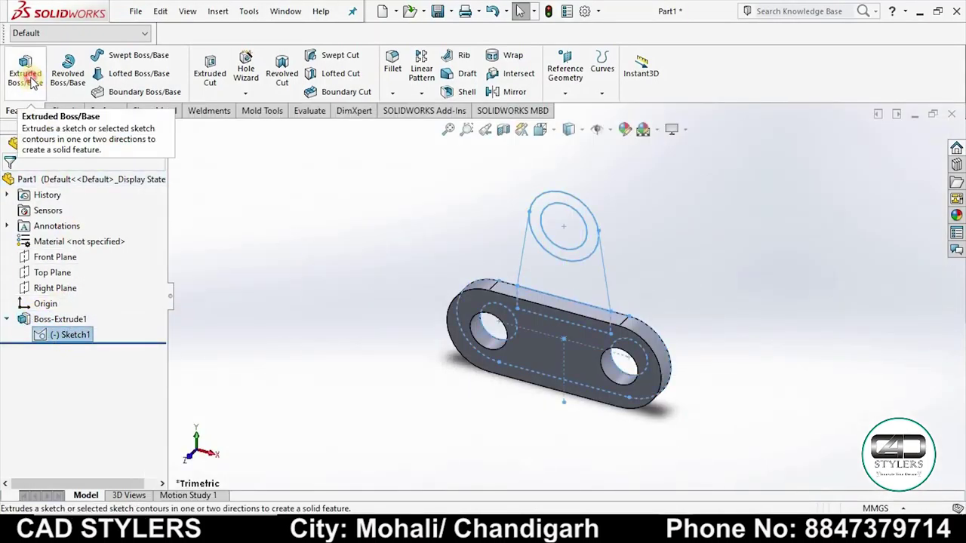
{"action": "left_click", "coordinate": [30, 81]}
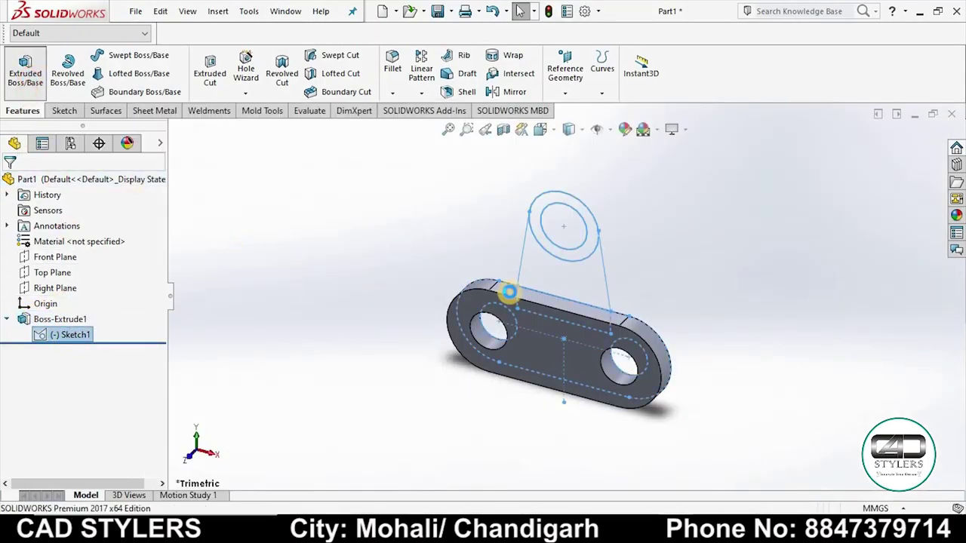
{"action": "left_click", "coordinate": [576, 320]}
{"action": "mouse_move", "coordinate": [712, 370]}
{"action": "middle_mouse_down"}
{"action": "mouse_move", "coordinate": [645, 364]}
{"action": "mouse_move", "coordinate": [653, 358]}
{"action": "middle_mouse_up"}
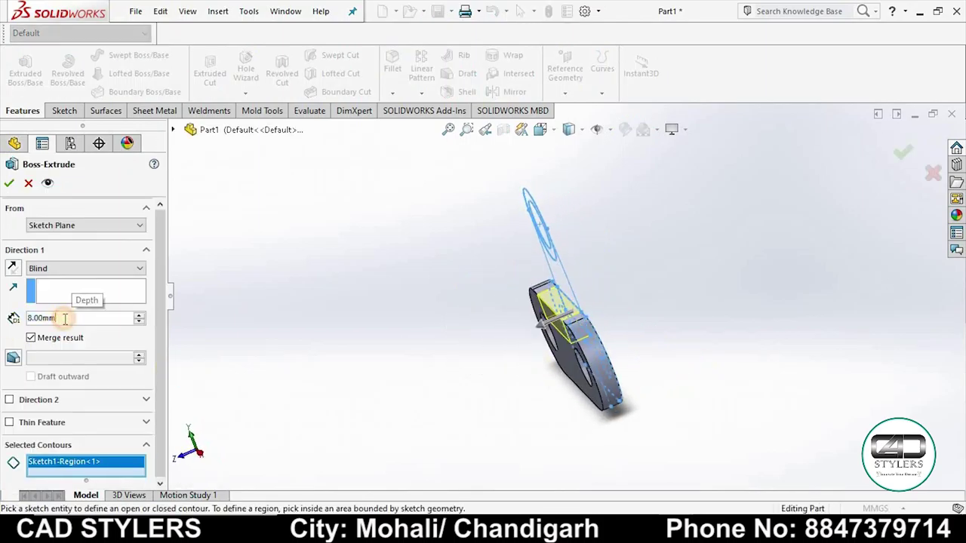
{"action": "key", "text": "alt+Tab"}
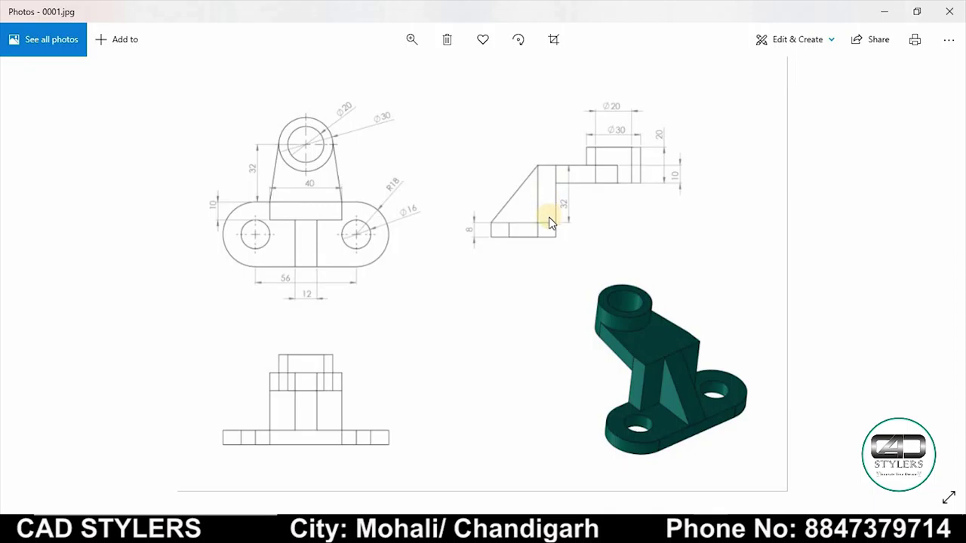
{"action": "key", "text": "alt+Tab"}
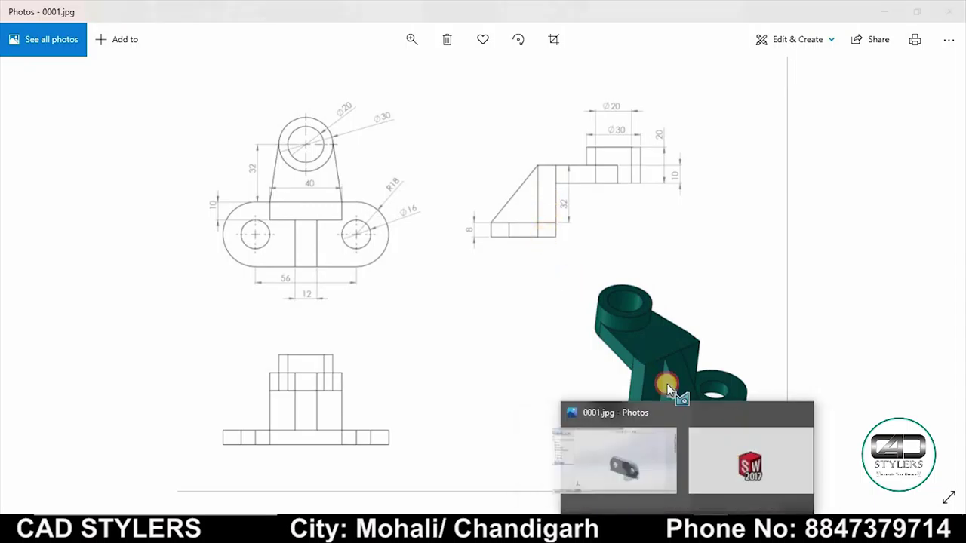
Set the block depth to 8mm+32 (40 mm) and accept Boss-Extrude2.
{"action": "left_click", "coordinate": [86, 319]}
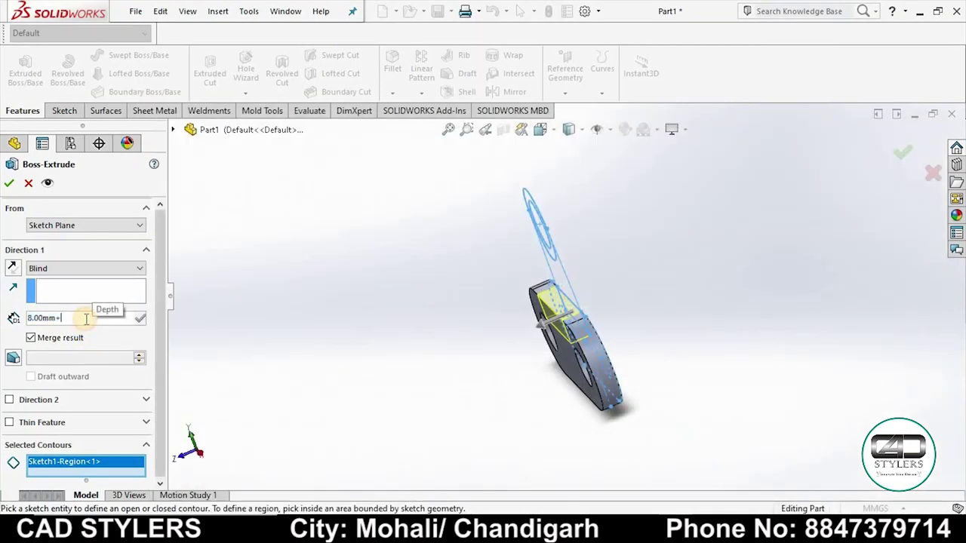
{"action": "type", "text": "32"}
{"action": "key", "text": "Return"}
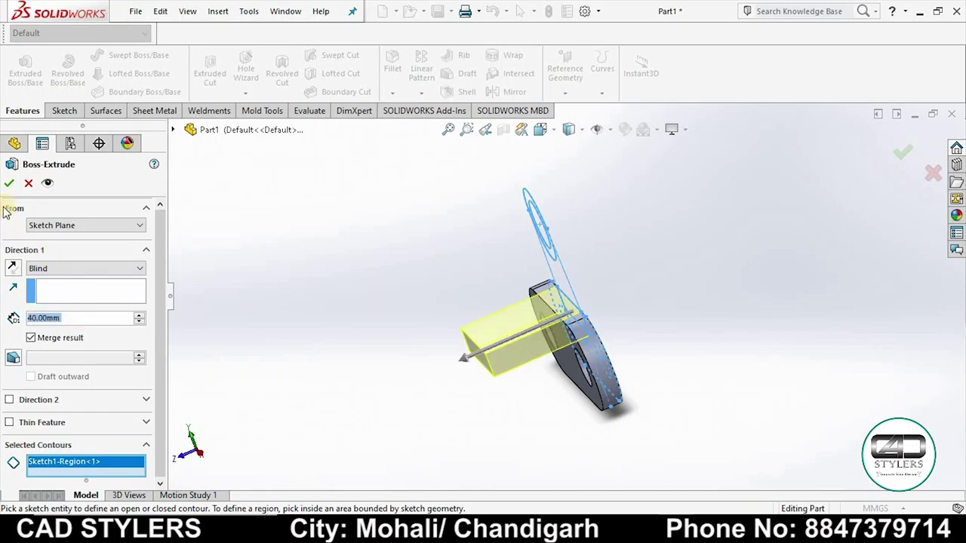
{"action": "left_click", "coordinate": [9, 184]}
{"action": "mouse_move", "coordinate": [410, 355]}
{"action": "middle_mouse_down"}
{"action": "mouse_move", "coordinate": [504, 225]}
{"action": "mouse_move", "coordinate": [491, 343]}
{"action": "middle_mouse_up"}
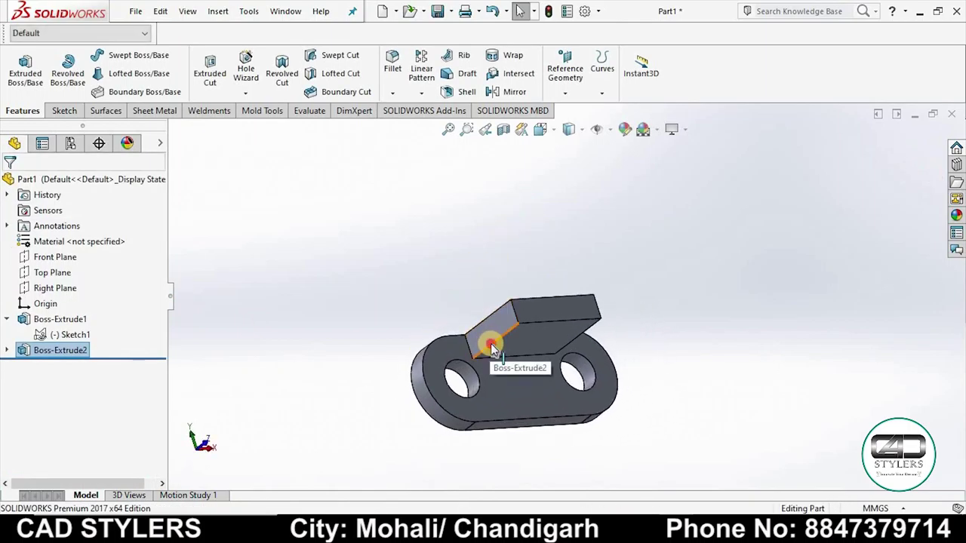
{"action": "left_click", "coordinate": [491, 343]}
{"action": "mouse_move", "coordinate": [708, 421]}
{"action": "middle_mouse_down"}
{"action": "mouse_move", "coordinate": [697, 410]}
{"action": "mouse_move", "coordinate": [695, 431]}
{"action": "middle_mouse_up"}
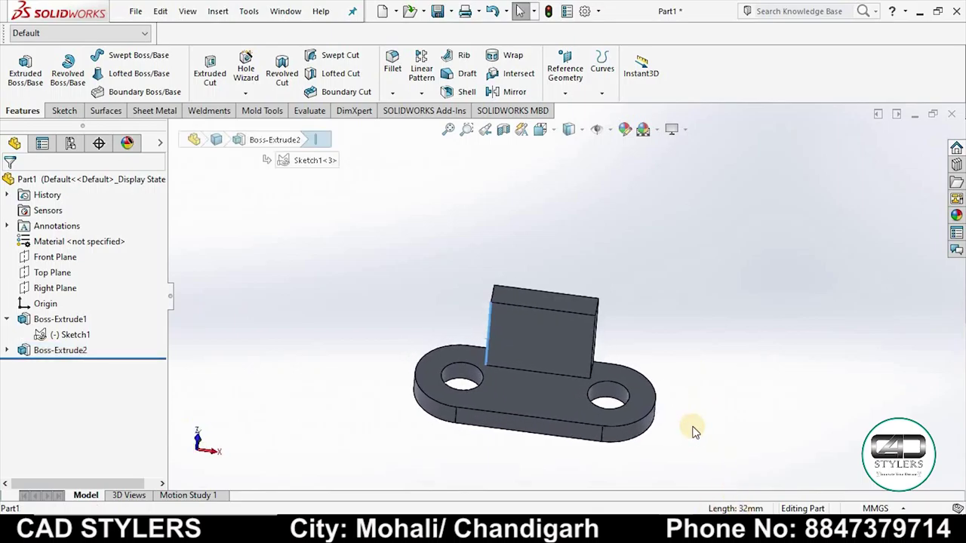
Start a third extrusion from Sketch1 using the tapered web and ring regions.
{"action": "left_click", "coordinate": [710, 384]}
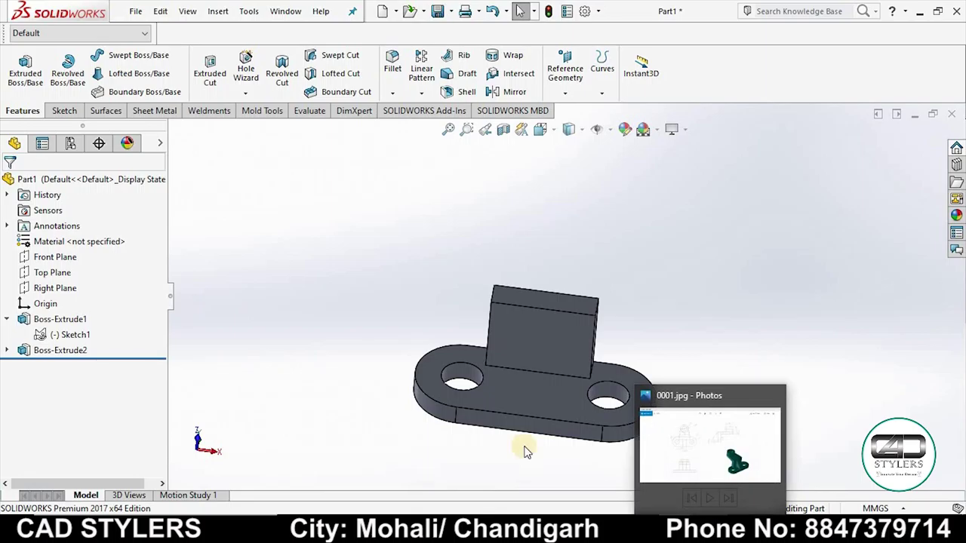
{"action": "left_click", "coordinate": [71, 334]}
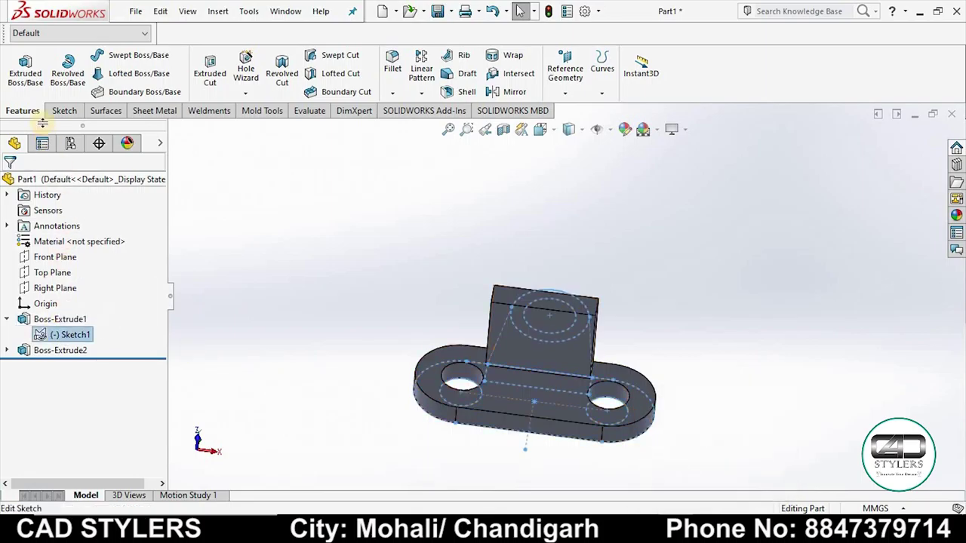
{"action": "left_click", "coordinate": [27, 76]}
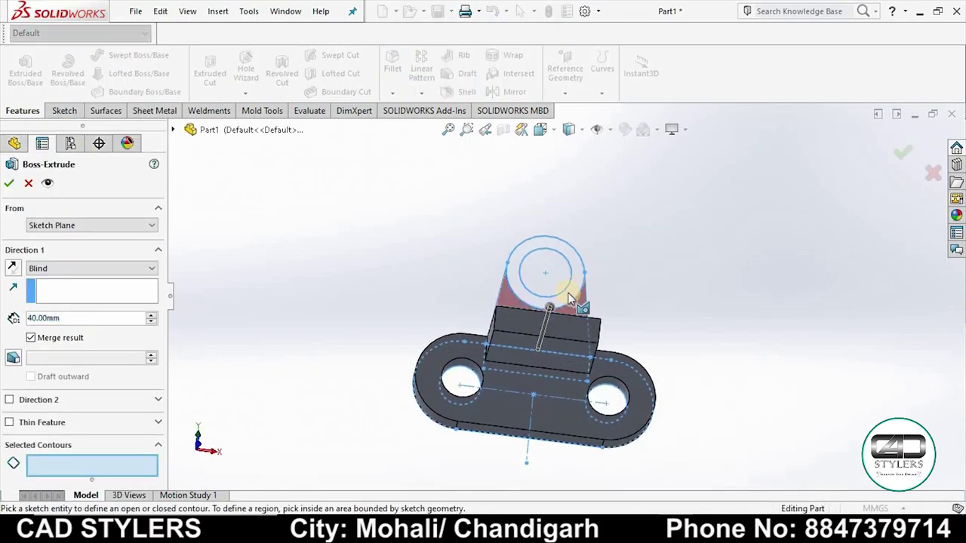
{"action": "left_click", "coordinate": [710, 452]}
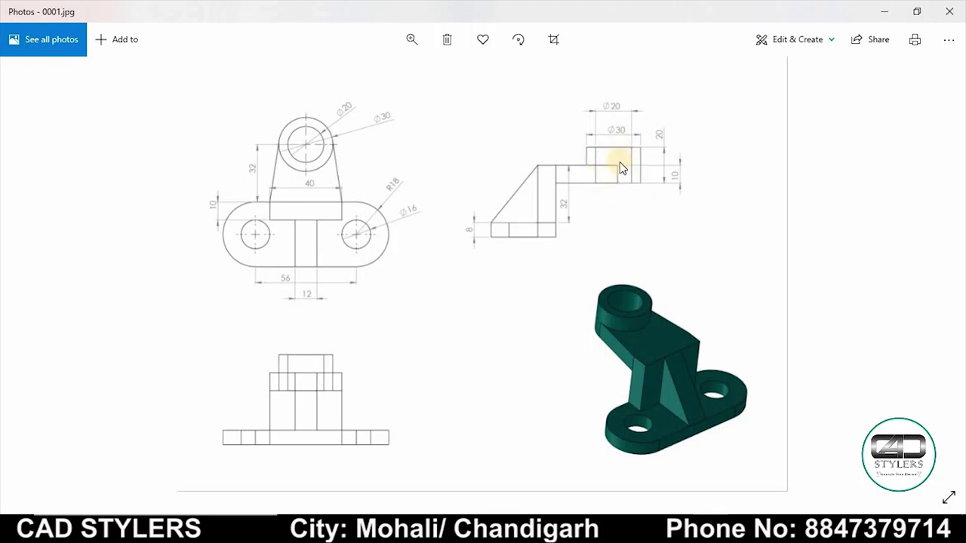
{"action": "left_click", "coordinate": [711, 532]}
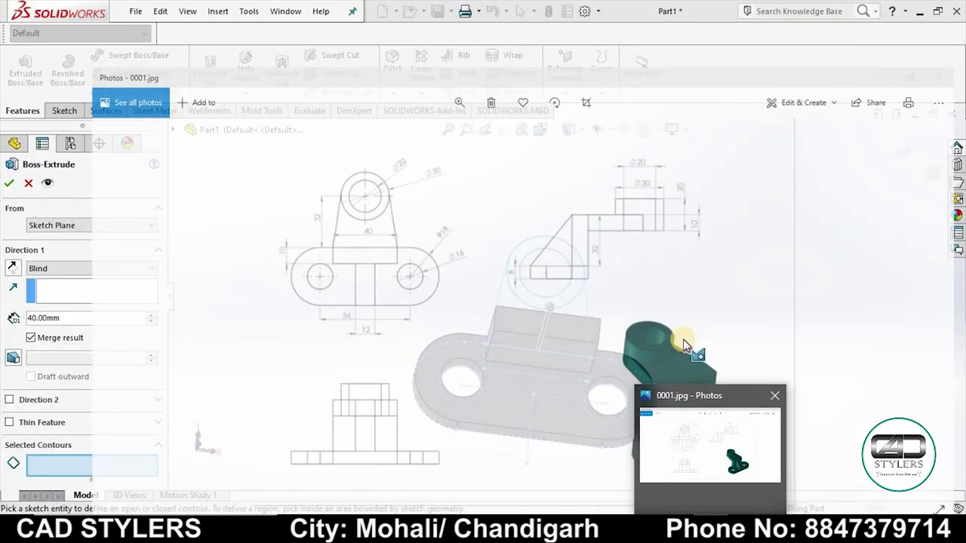
{"action": "middle_click_drag", "start_coordinate": [570, 288], "coordinate": [573, 316]}
{"action": "left_click", "coordinate": [572, 313]}
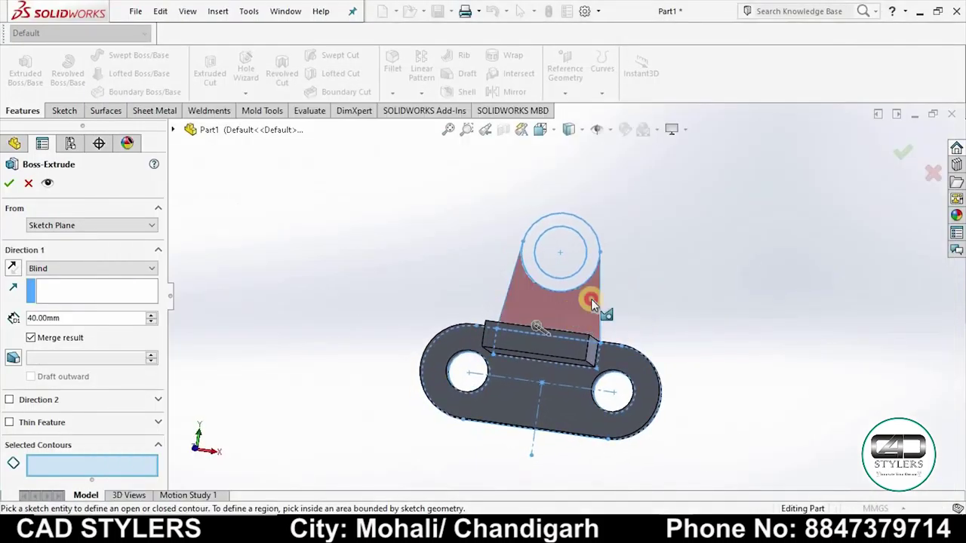
{"action": "left_click", "coordinate": [593, 244]}
{"action": "middle_click_drag", "start_coordinate": [594, 244], "coordinate": [694, 278]}
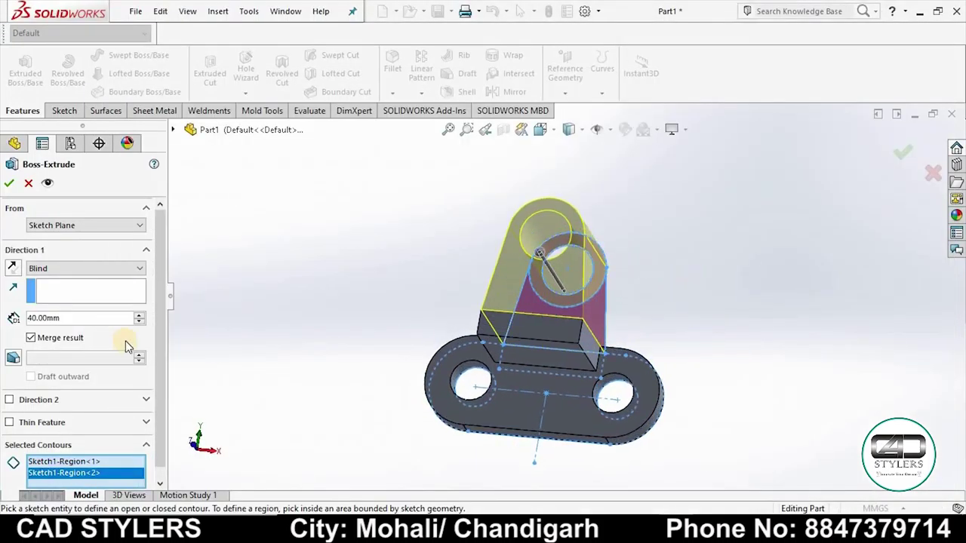
{"action": "middle_click_drag", "start_coordinate": [457, 360], "coordinate": [476, 352]}
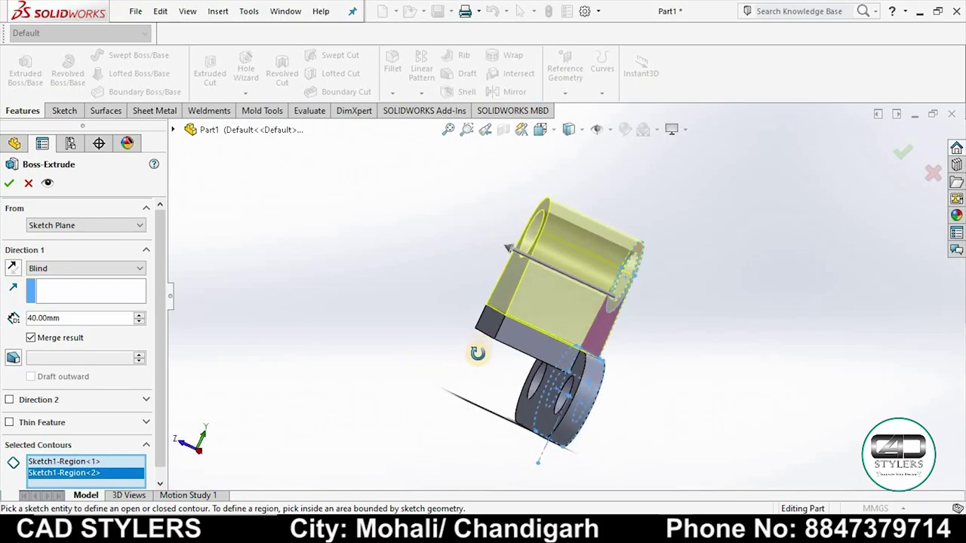
Make the extrusion start at a 40 mm offset from the sketch plane.
{"action": "left_click", "coordinate": [88, 230]}
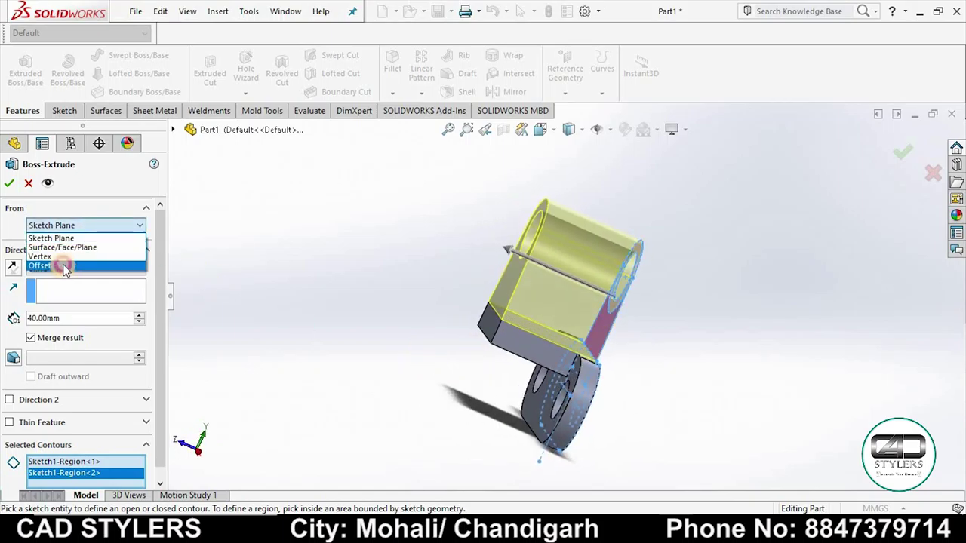
{"action": "left_click", "coordinate": [65, 266]}
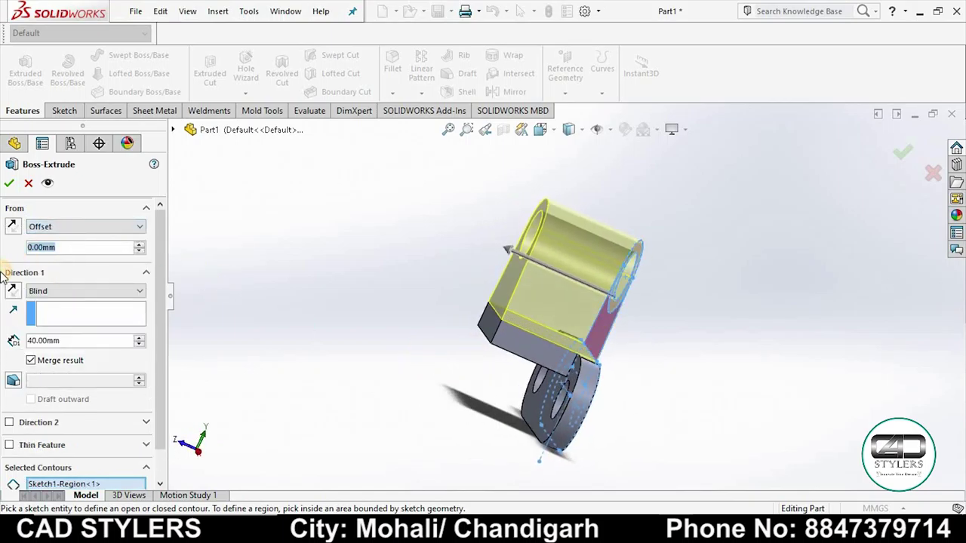
{"action": "type", "text": "40"}
{"action": "key", "text": "Return"}
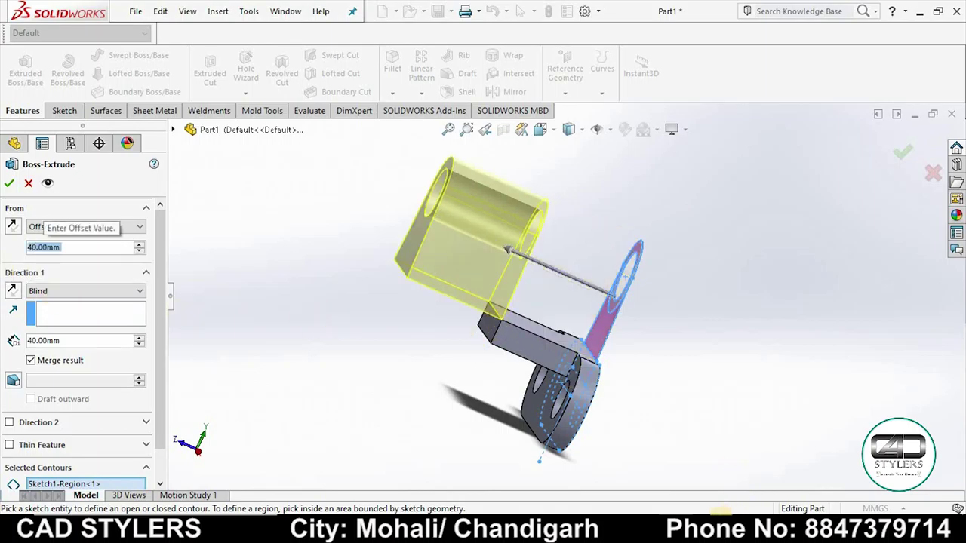
{"action": "left_click", "coordinate": [709, 438]}
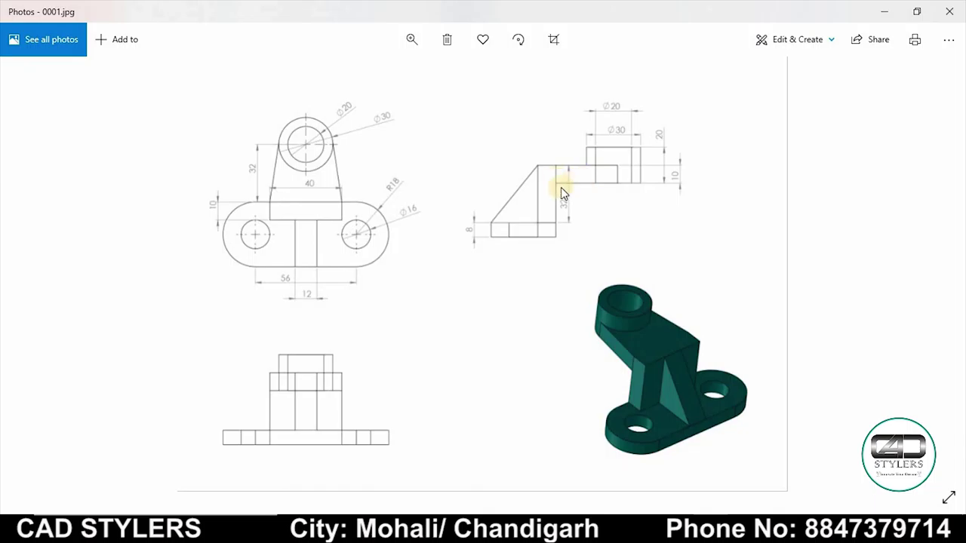
{"action": "left_click", "coordinate": [733, 528]}
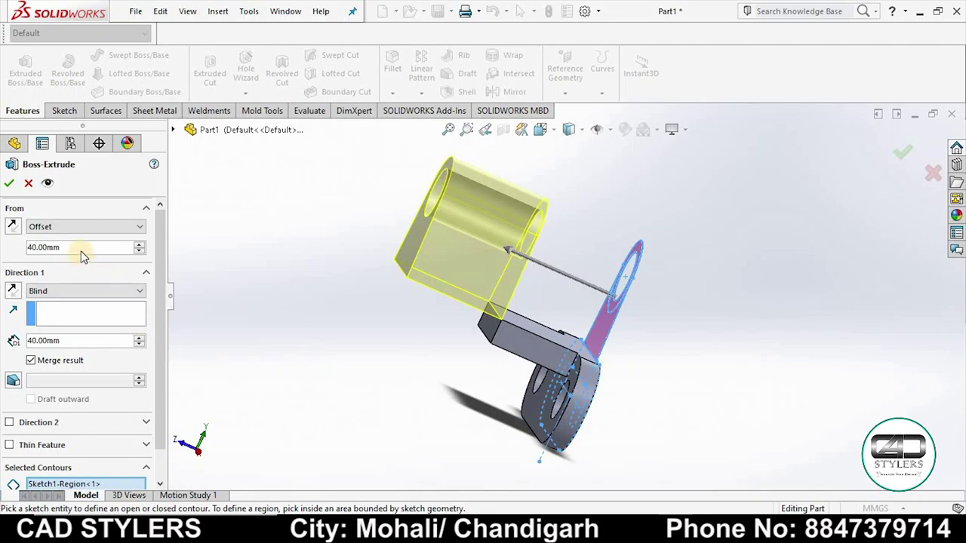
Reverse the direction, set the depth to 10 mm and accept Boss-Extrude3.
{"action": "left_click", "coordinate": [17, 292]}
{"action": "double_click", "coordinate": [76, 341]}
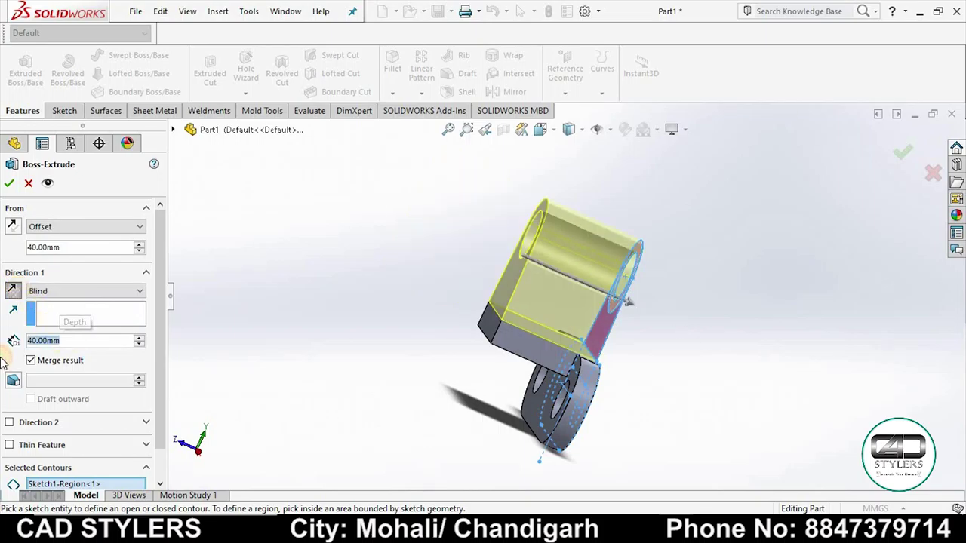
{"action": "type", "text": "10"}
{"action": "key", "text": "Return"}
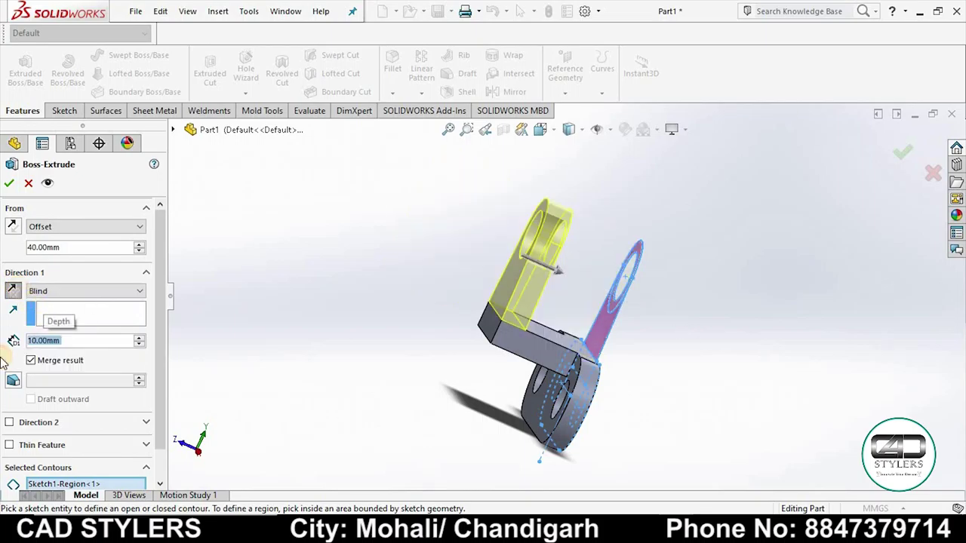
{"action": "left_click", "coordinate": [9, 183]}
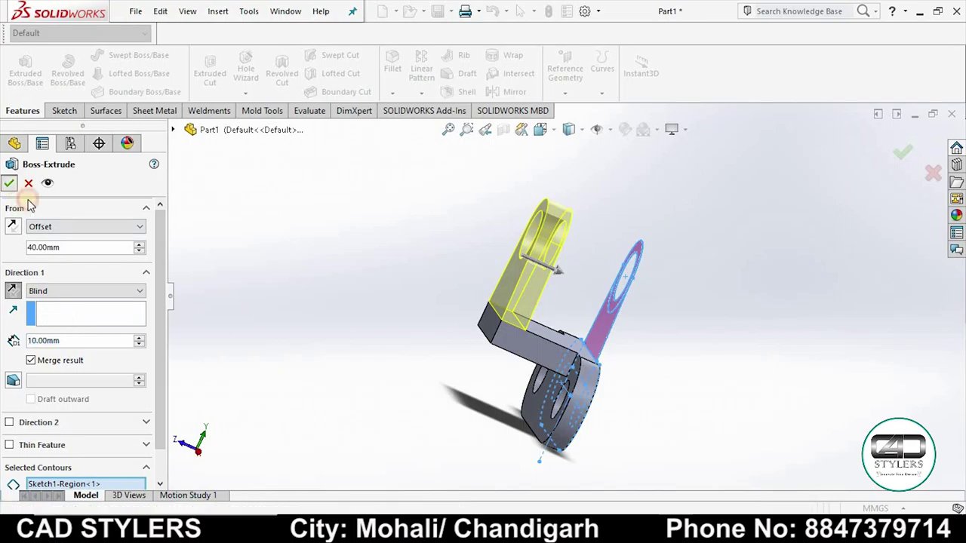
{"action": "left_click", "coordinate": [350, 302]}
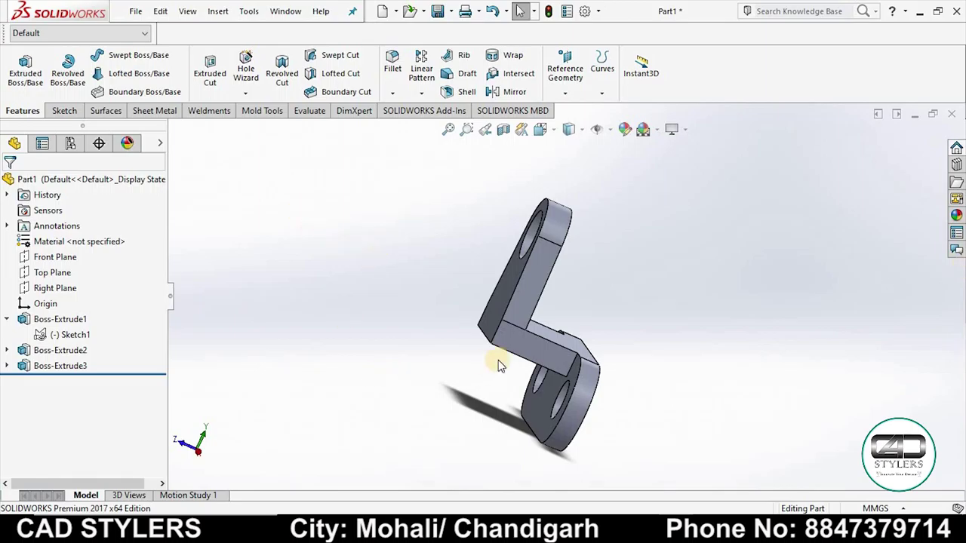
Start another extrusion from Sketch1 using only the ring region.
{"action": "mouse_move", "coordinate": [446, 332]}
{"action": "middle_mouse_down"}
{"action": "mouse_move", "coordinate": [480, 361]}
{"action": "mouse_move", "coordinate": [453, 341]}
{"action": "mouse_move", "coordinate": [422, 340]}
{"action": "middle_mouse_up"}
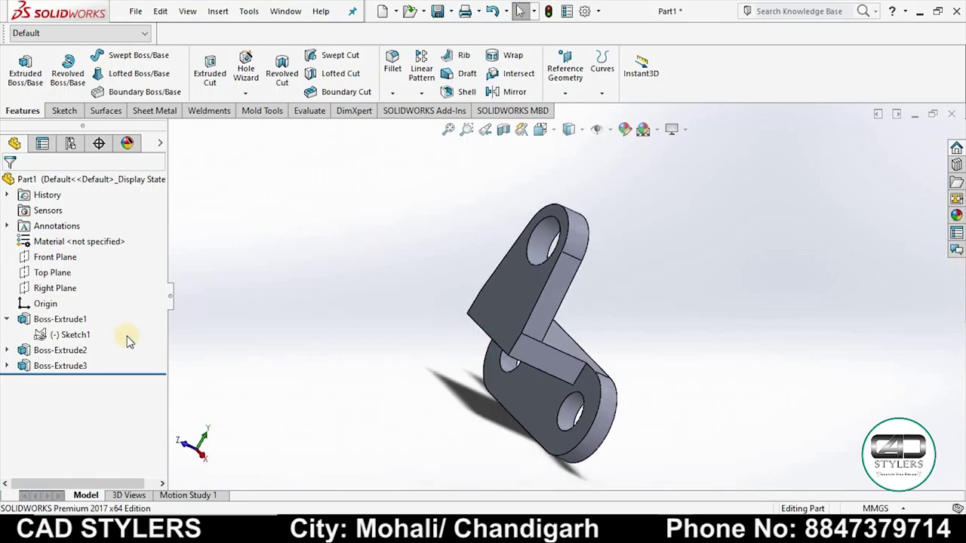
{"action": "left_click", "coordinate": [66, 337]}
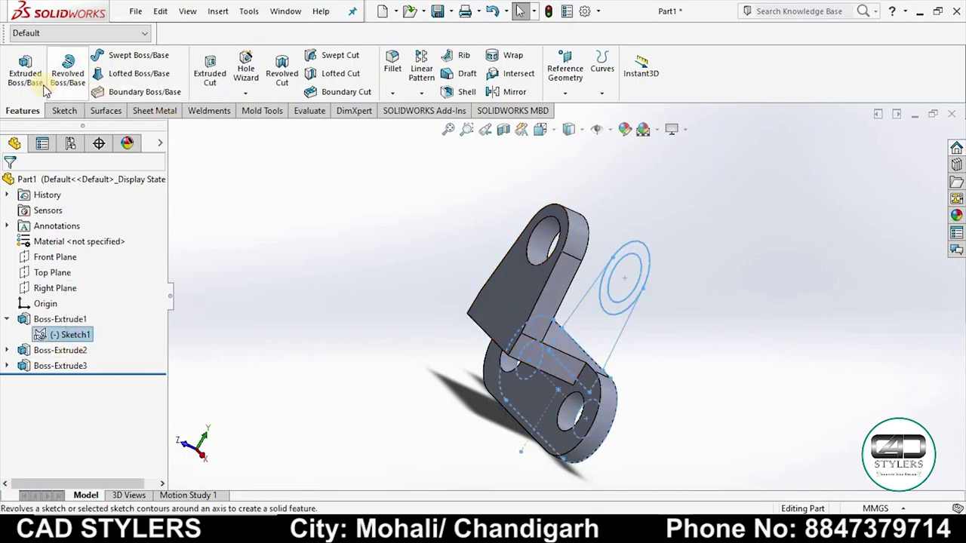
{"action": "mouse_move", "coordinate": [24, 72]}
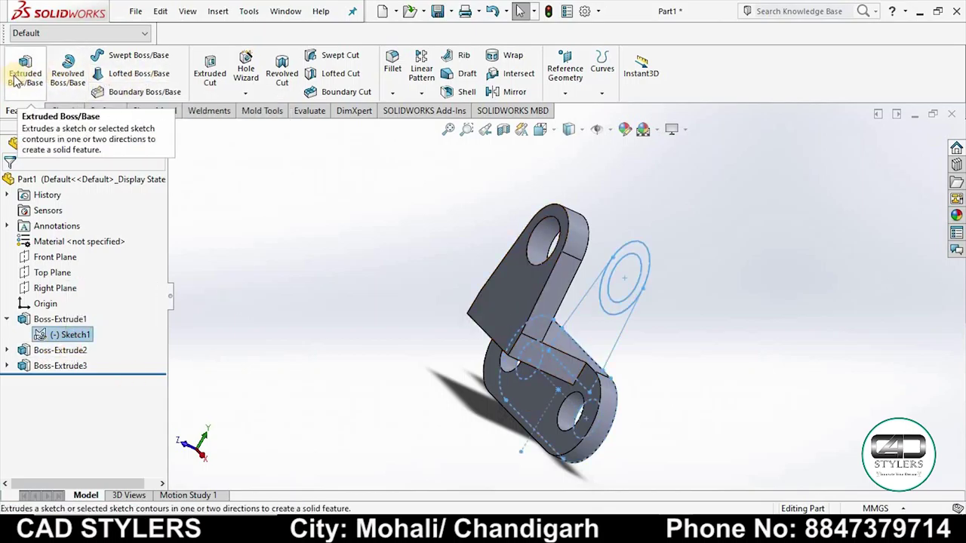
{"action": "left_click", "coordinate": [15, 80]}
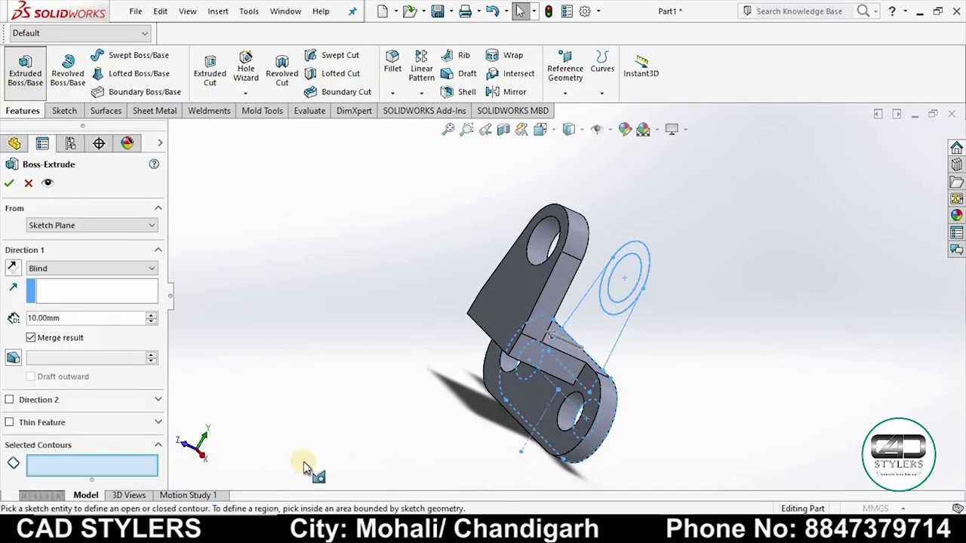
{"action": "left_click", "coordinate": [686, 453]}
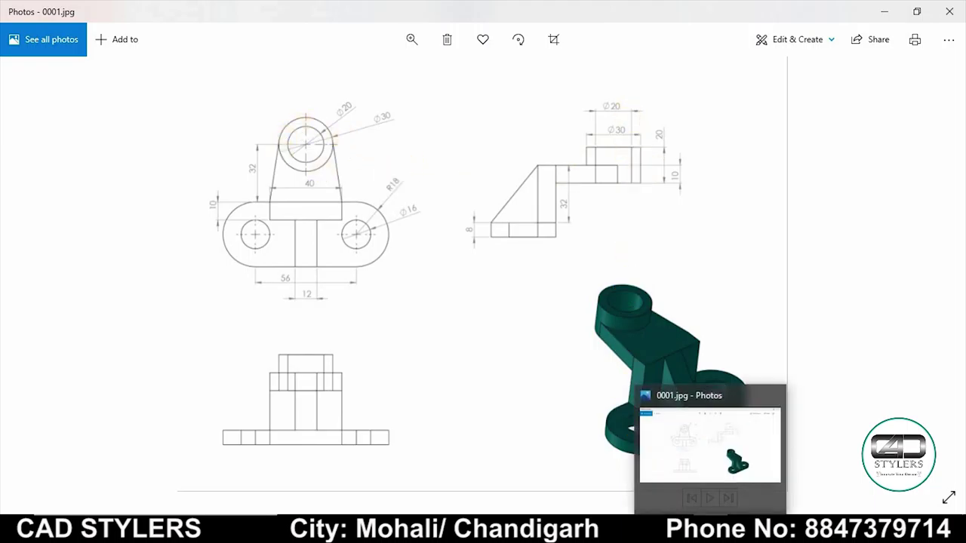
{"action": "left_click", "coordinate": [715, 528]}
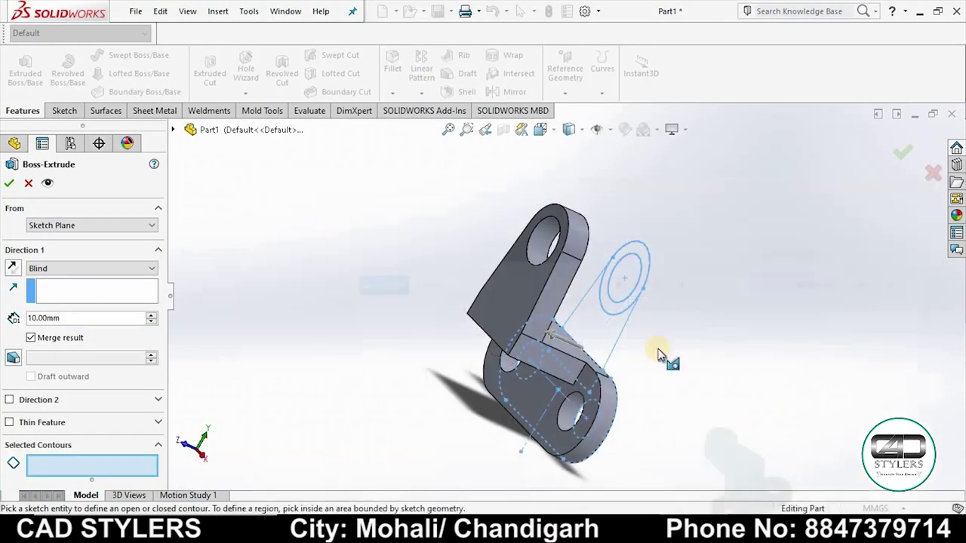
{"action": "left_click", "coordinate": [648, 264]}
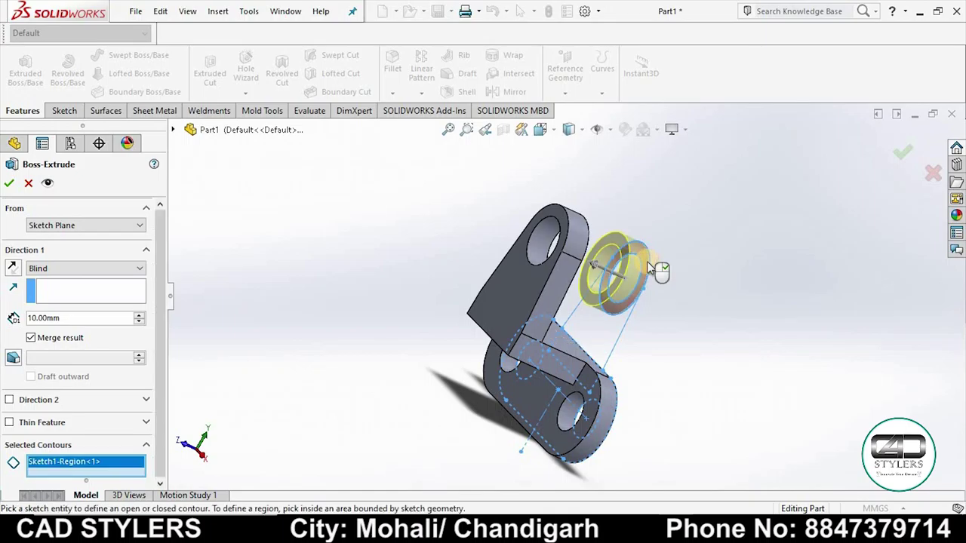
Offset the ring boss start by 40 mm with 10 mm depth and accept Boss-Extrude4.
{"action": "left_click", "coordinate": [104, 226]}
{"action": "left_click", "coordinate": [98, 266]}
{"action": "double_click", "coordinate": [49, 248]}
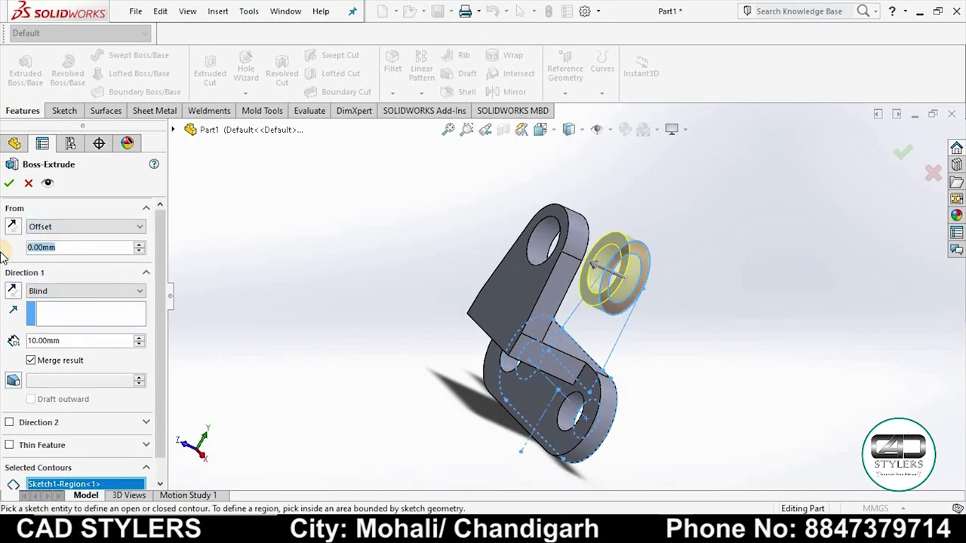
{"action": "type", "text": "40"}
{"action": "key", "text": "Return"}
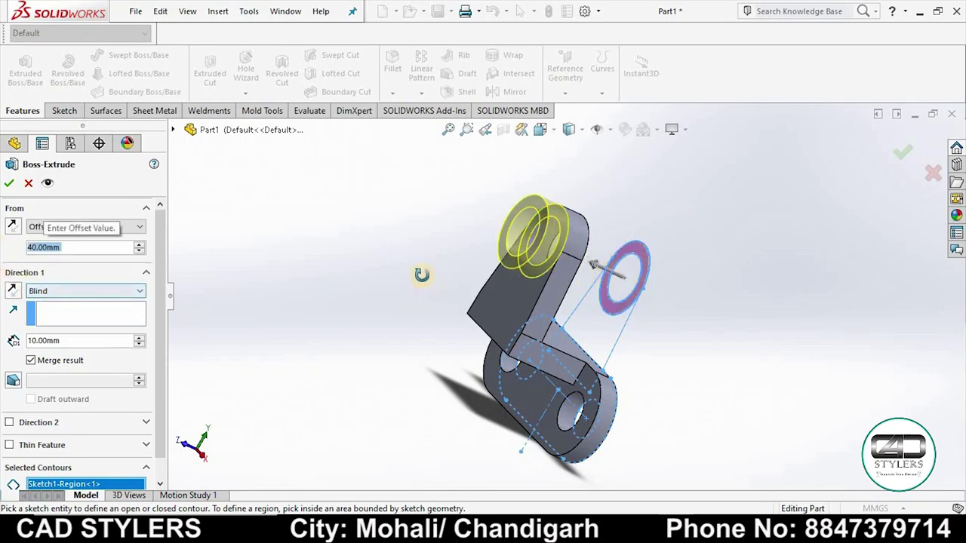
{"action": "middle_click_drag", "start_coordinate": [421, 275], "coordinate": [420, 253]}
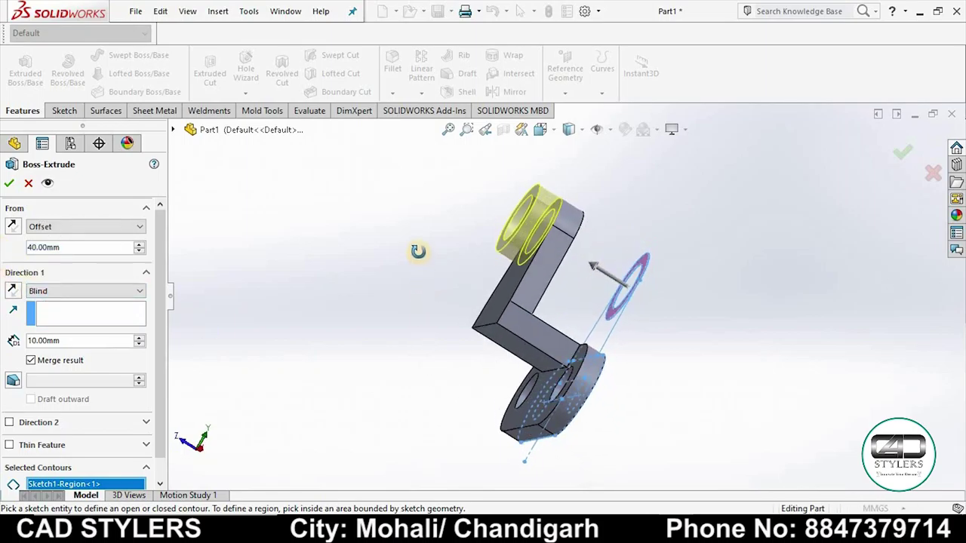
{"action": "left_click", "coordinate": [10, 185]}
{"action": "mouse_move", "coordinate": [380, 283]}
{"action": "middle_mouse_down"}
{"action": "mouse_move", "coordinate": [494, 267]}
{"action": "mouse_move", "coordinate": [460, 264]}
{"action": "middle_mouse_up"}
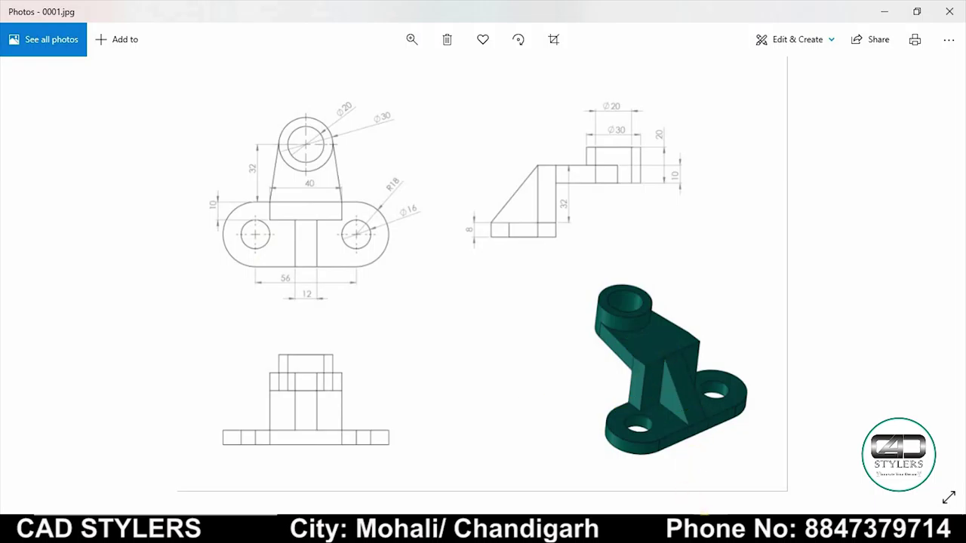
{"action": "left_click", "coordinate": [704, 528]}
{"action": "middle_click_drag", "start_coordinate": [542, 333], "coordinate": [524, 334]}
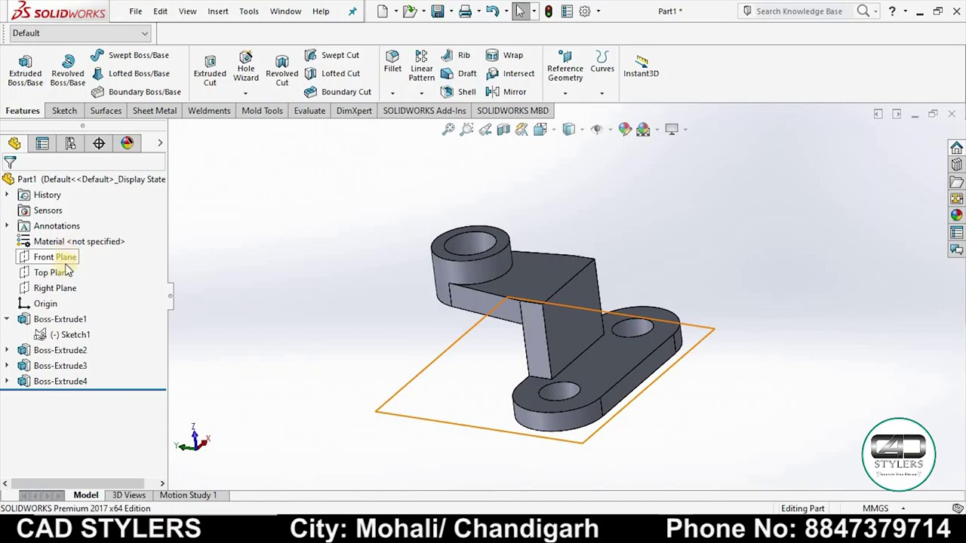
Start a new sketch on the Right Plane viewed Normal To.
{"action": "left_click", "coordinate": [54, 287]}
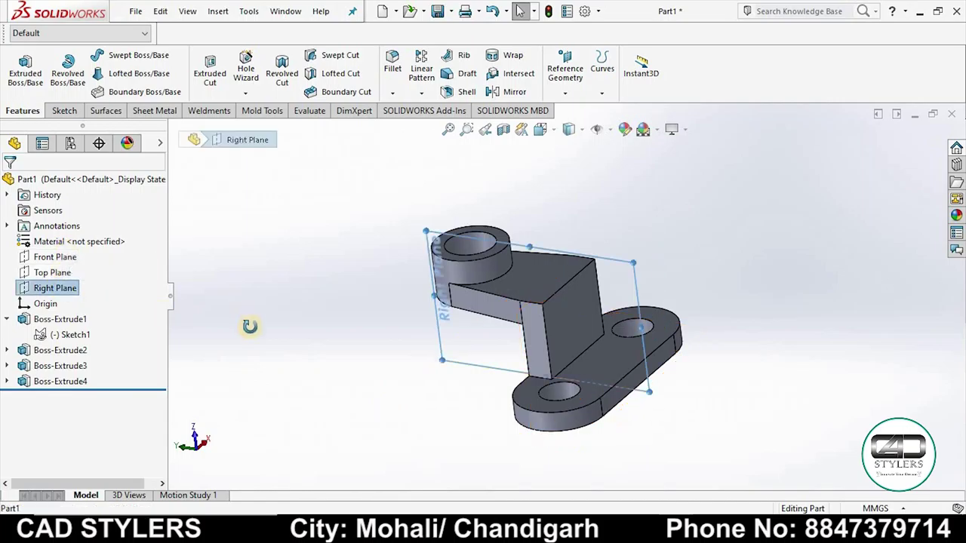
{"action": "mouse_move", "coordinate": [248, 328]}
{"action": "middle_mouse_down"}
{"action": "mouse_move", "coordinate": [220, 404]}
{"action": "mouse_move", "coordinate": [230, 349]}
{"action": "middle_mouse_up"}
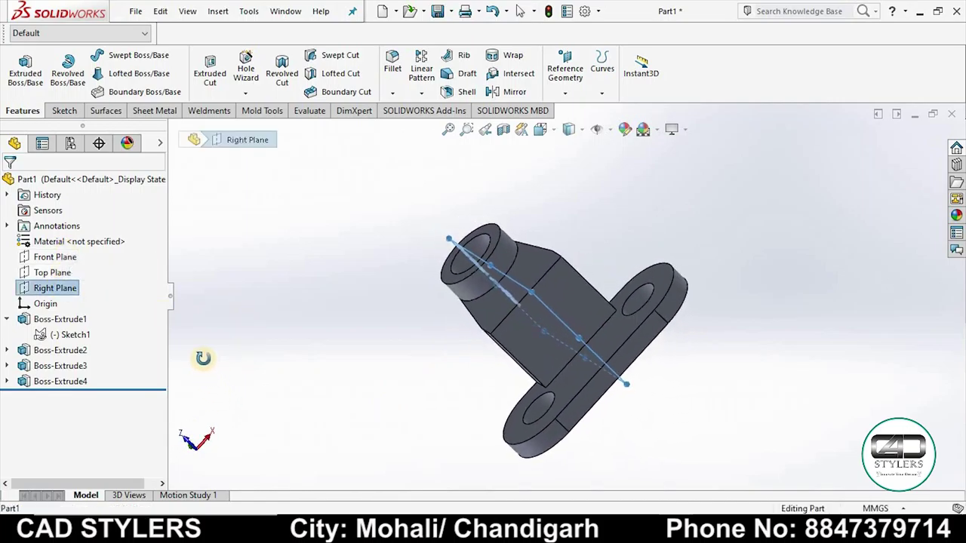
{"action": "left_click", "coordinate": [58, 291]}
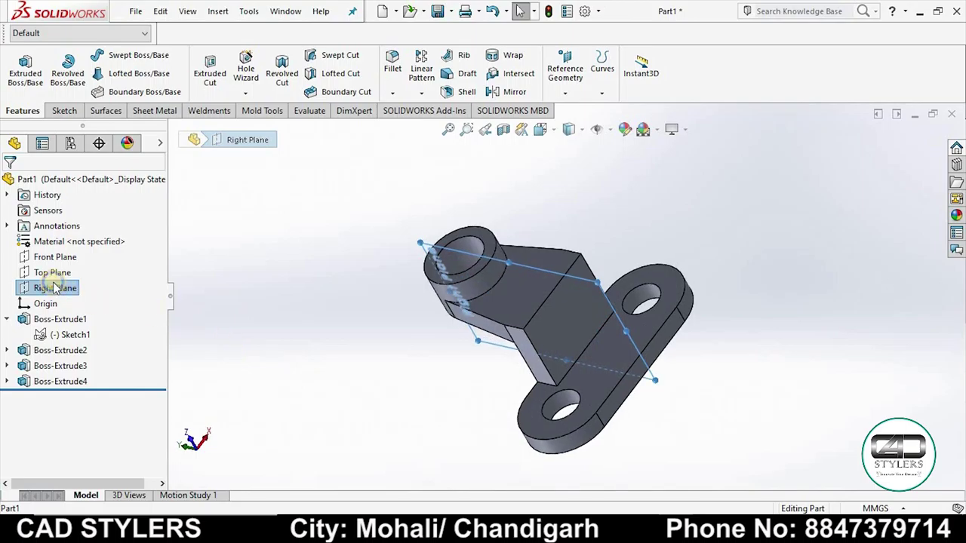
{"action": "right_click", "coordinate": [56, 288]}
{"action": "left_click", "coordinate": [66, 262]}
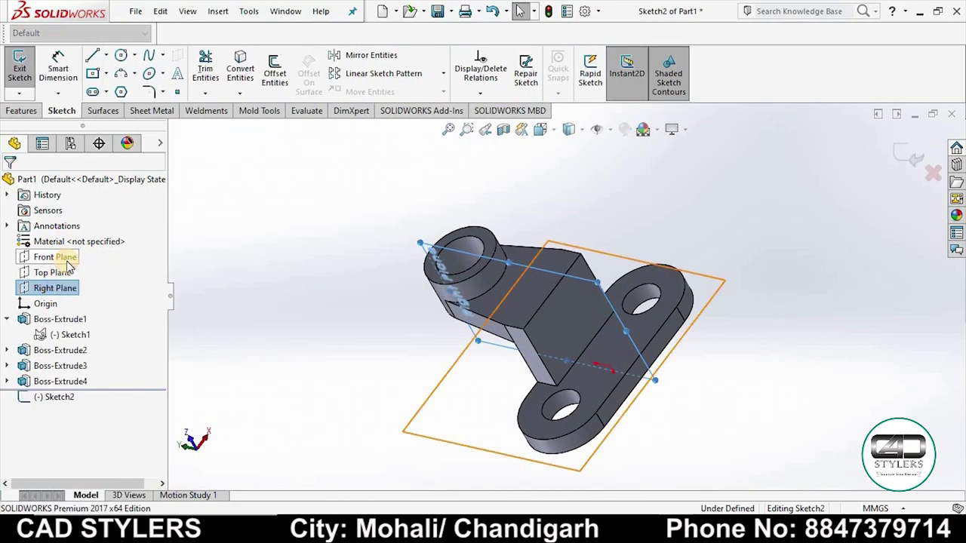
{"action": "key", "text": "space"}
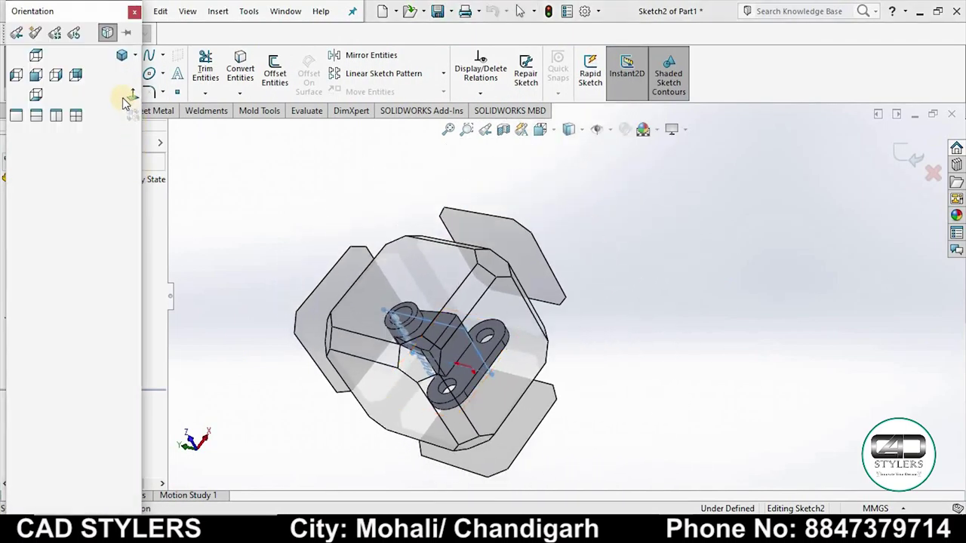
{"action": "left_click", "coordinate": [128, 92]}
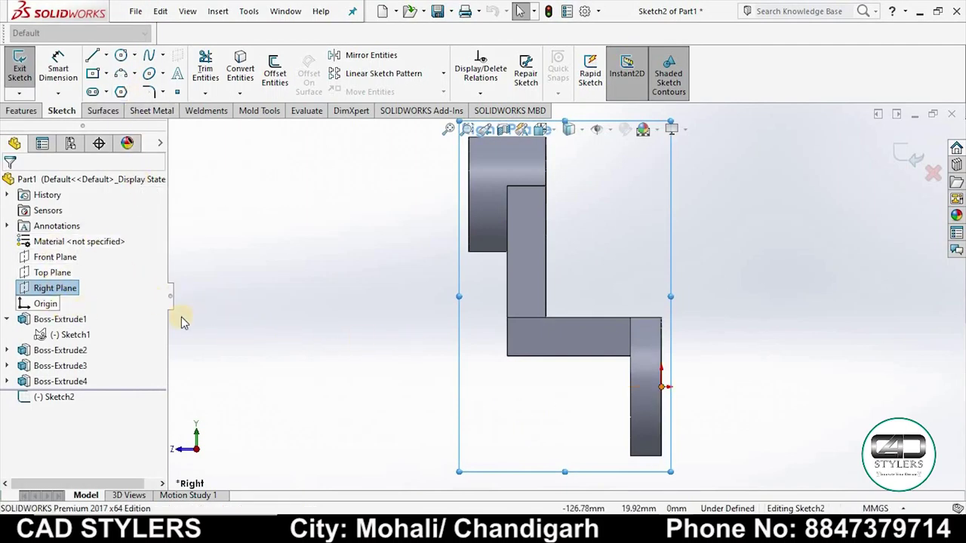
Draw a diagonal line from the web's lower corner to the base's far corner, then exit Sketch2.
{"action": "left_click", "coordinate": [92, 55]}
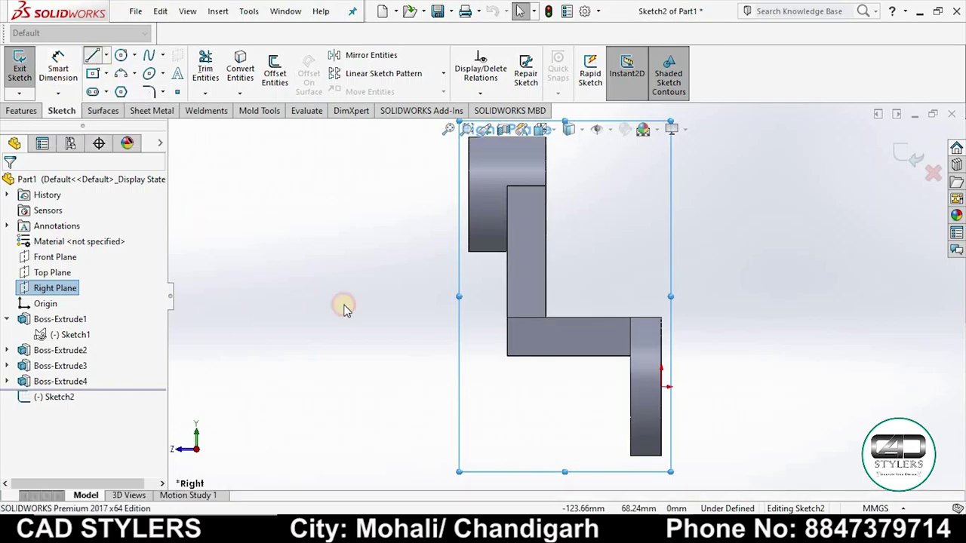
{"action": "left_click", "coordinate": [507, 355]}
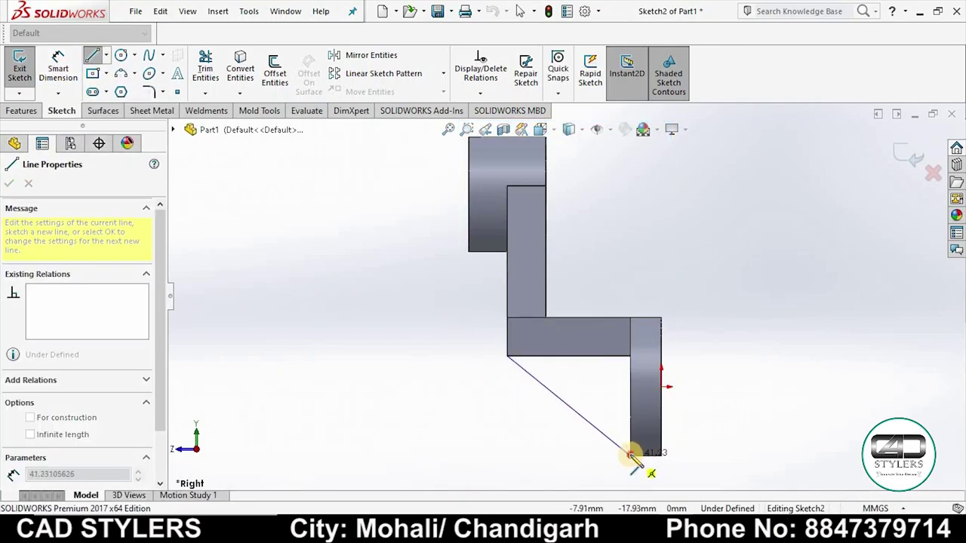
{"action": "left_click", "coordinate": [630, 455]}
{"action": "right_click", "coordinate": [633, 455]}
{"action": "left_click", "coordinate": [672, 360]}
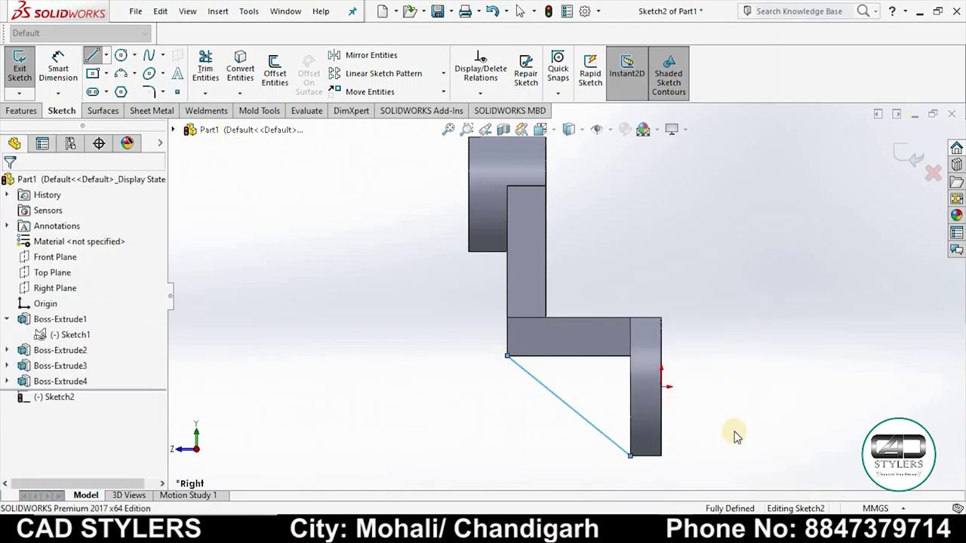
{"action": "mouse_move", "coordinate": [736, 437]}
{"action": "middle_mouse_down"}
{"action": "mouse_move", "coordinate": [738, 339]}
{"action": "mouse_move", "coordinate": [701, 371]}
{"action": "mouse_move", "coordinate": [732, 261]}
{"action": "mouse_move", "coordinate": [741, 278]}
{"action": "mouse_move", "coordinate": [717, 335]}
{"action": "mouse_move", "coordinate": [669, 309]}
{"action": "mouse_move", "coordinate": [681, 345]}
{"action": "mouse_move", "coordinate": [701, 299]}
{"action": "middle_mouse_up"}
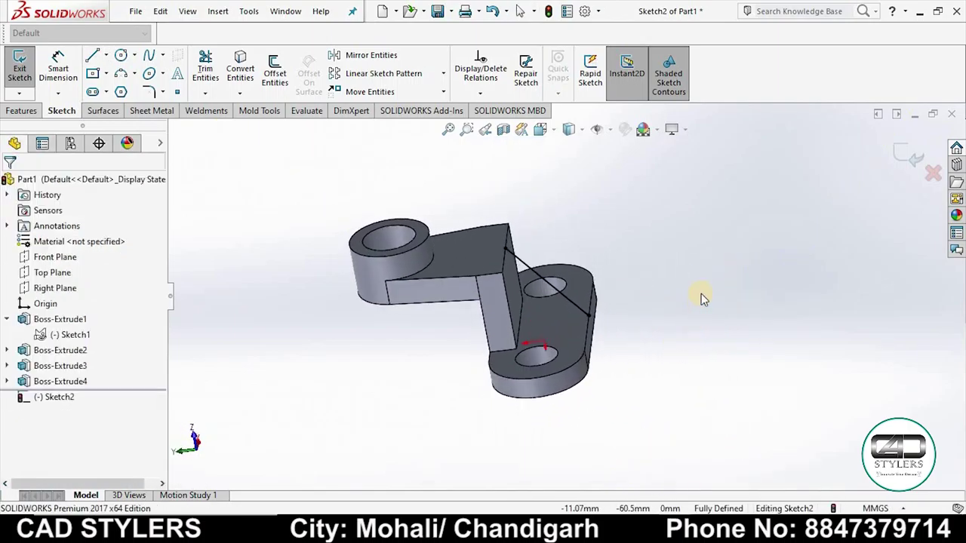
{"action": "left_click", "coordinate": [893, 153]}
{"action": "middle_click_drag", "start_coordinate": [744, 327], "coordinate": [748, 335]}
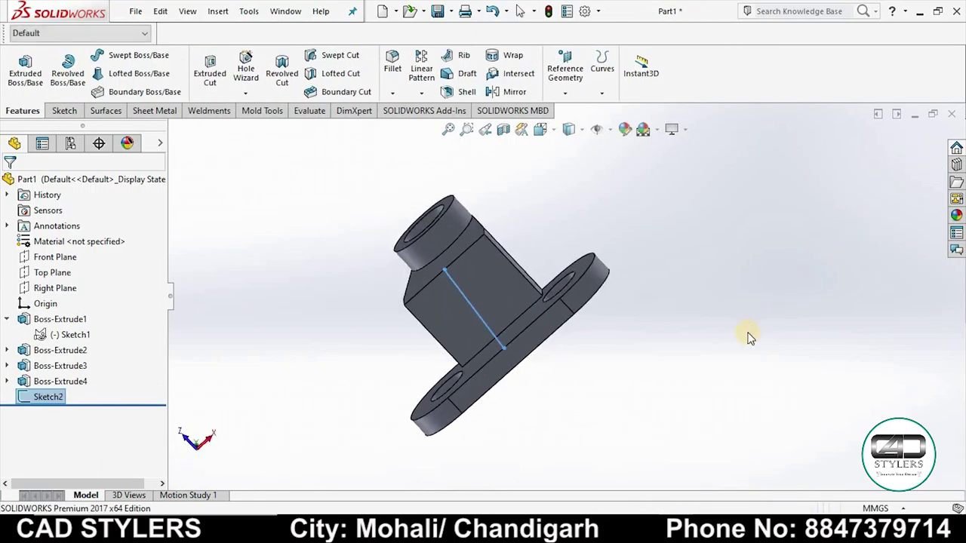
Create Rib1 from the diagonal line, 12 mm thick with the material side flipped.
{"action": "left_click", "coordinate": [462, 59]}
{"action": "middle_click_drag", "start_coordinate": [614, 388], "coordinate": [713, 279]}
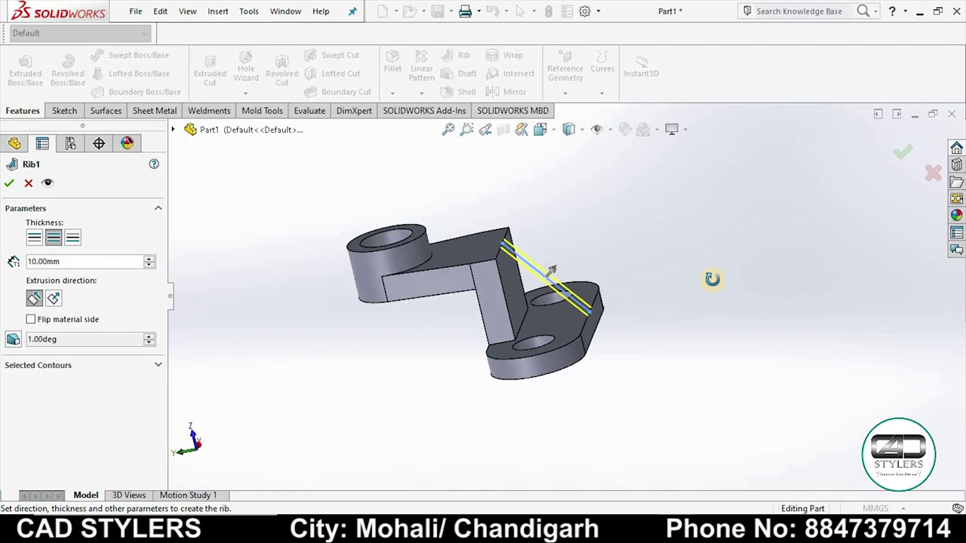
{"action": "left_click", "coordinate": [604, 459]}
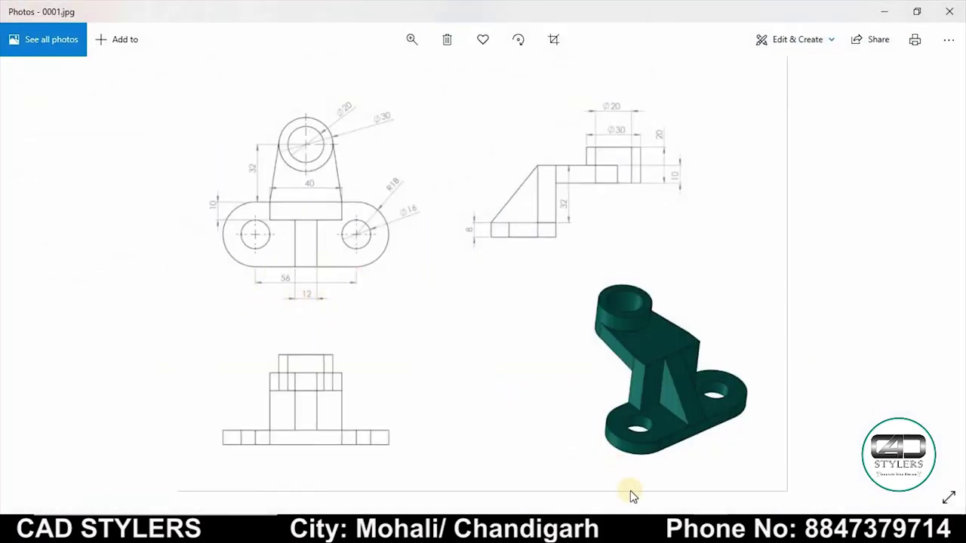
{"action": "left_click", "coordinate": [747, 464]}
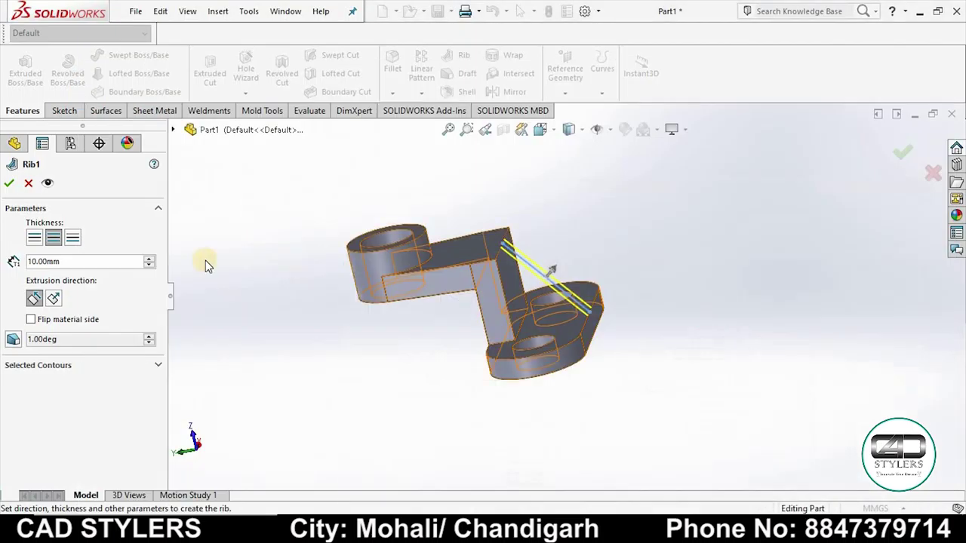
{"action": "double_click", "coordinate": [62, 261]}
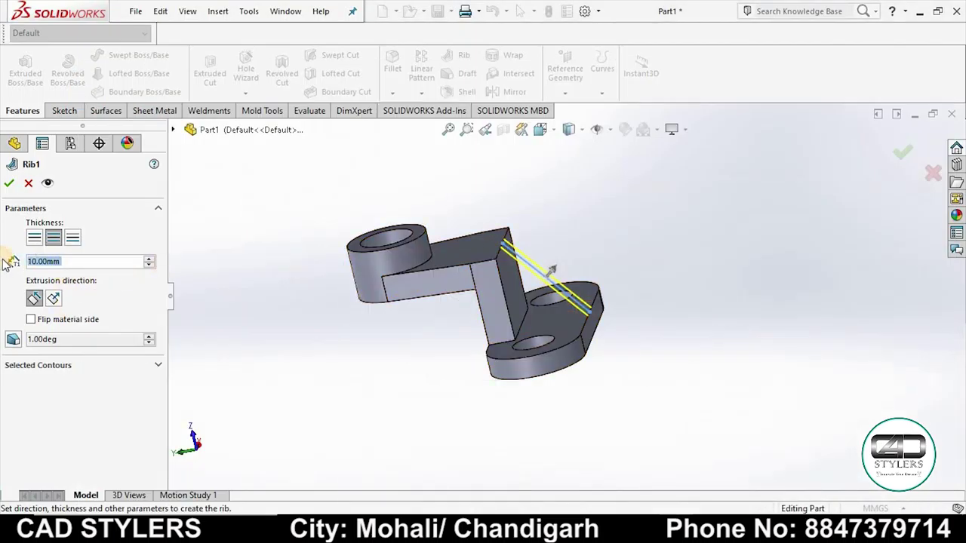
{"action": "type", "text": "12"}
{"action": "key", "text": "Return"}
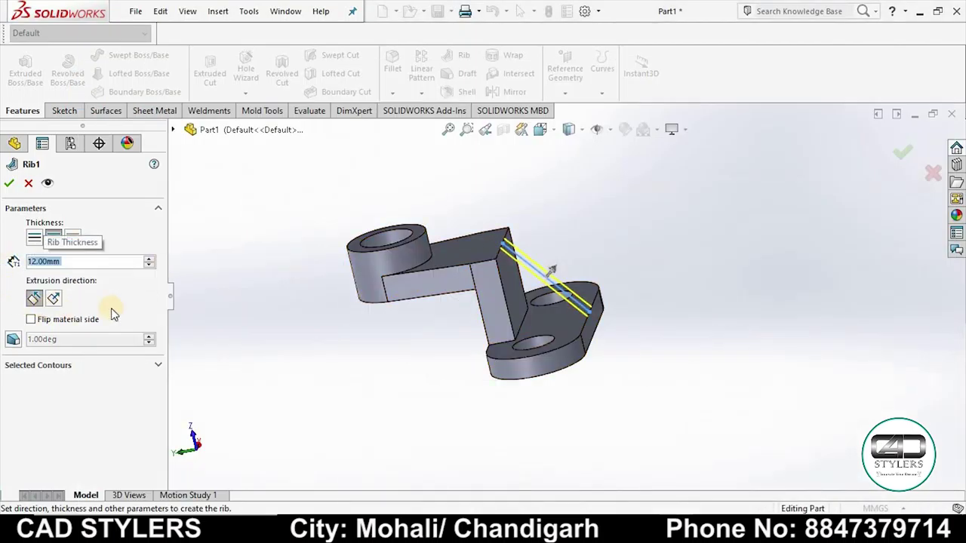
{"action": "middle_click_drag", "start_coordinate": [282, 317], "coordinate": [556, 328]}
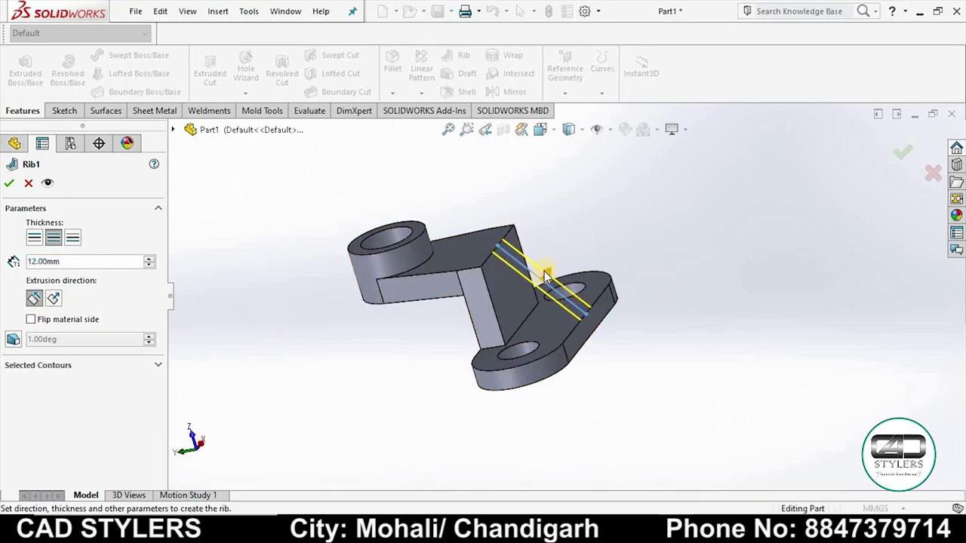
{"action": "left_click", "coordinate": [31, 320]}
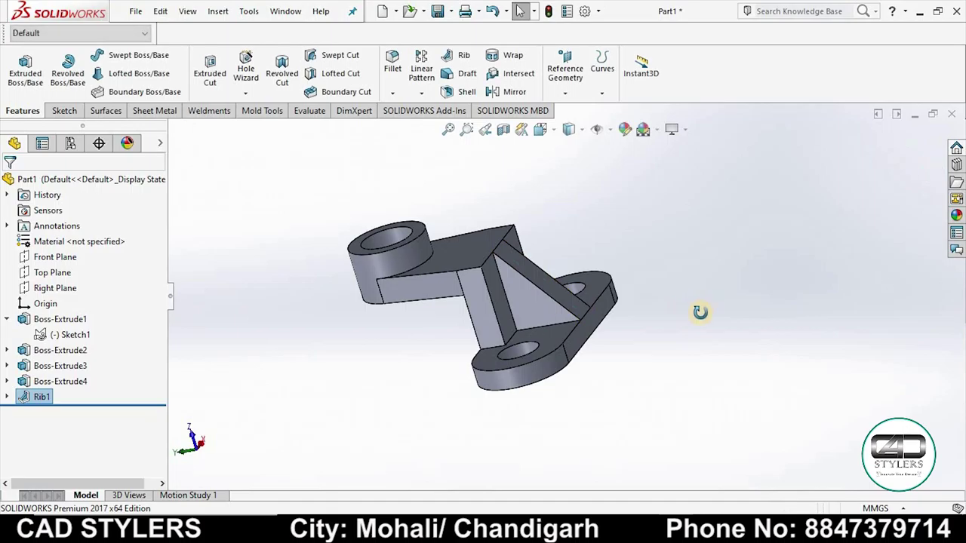
{"action": "mouse_move", "coordinate": [697, 314]}
{"action": "middle_mouse_down"}
{"action": "mouse_move", "coordinate": [725, 344]}
{"action": "mouse_move", "coordinate": [727, 317]}
{"action": "mouse_move", "coordinate": [686, 327]}
{"action": "middle_mouse_up"}
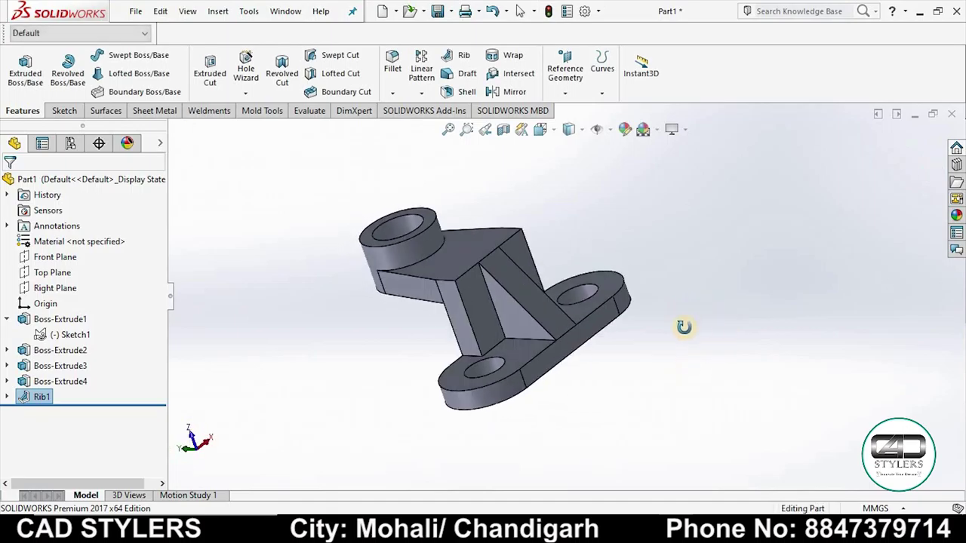
Apply a green appearance colour to the whole Part1 bracket.
{"action": "right_click", "coordinate": [474, 317]}
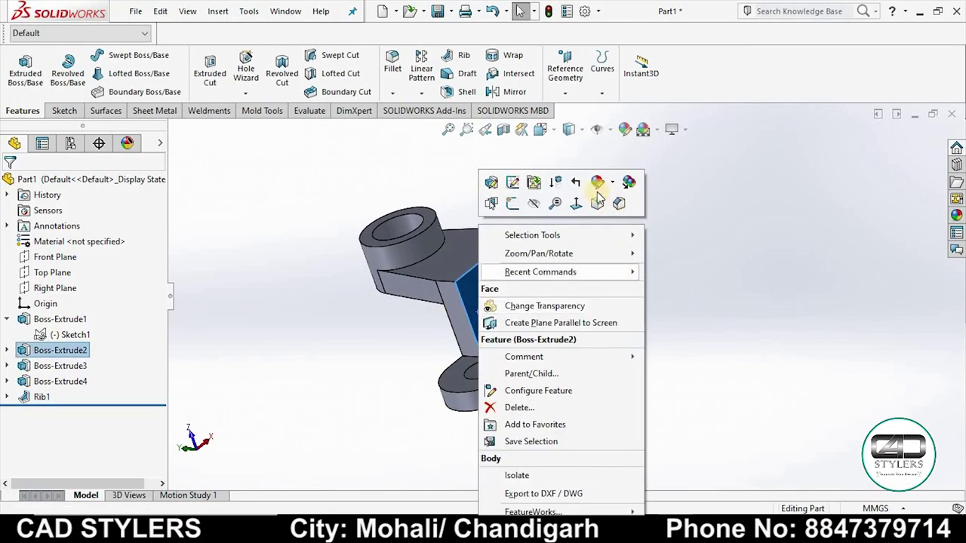
{"action": "left_click", "coordinate": [614, 187]}
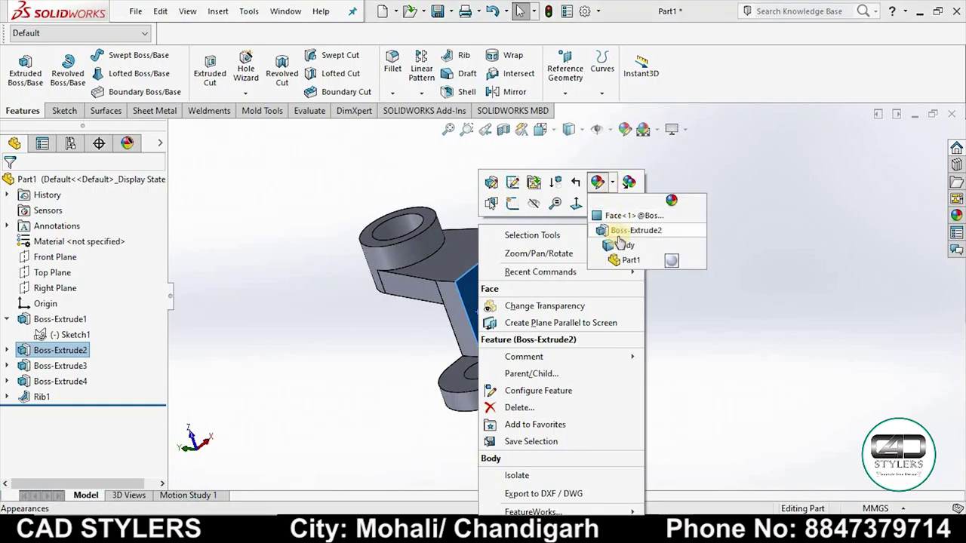
{"action": "left_click", "coordinate": [619, 247]}
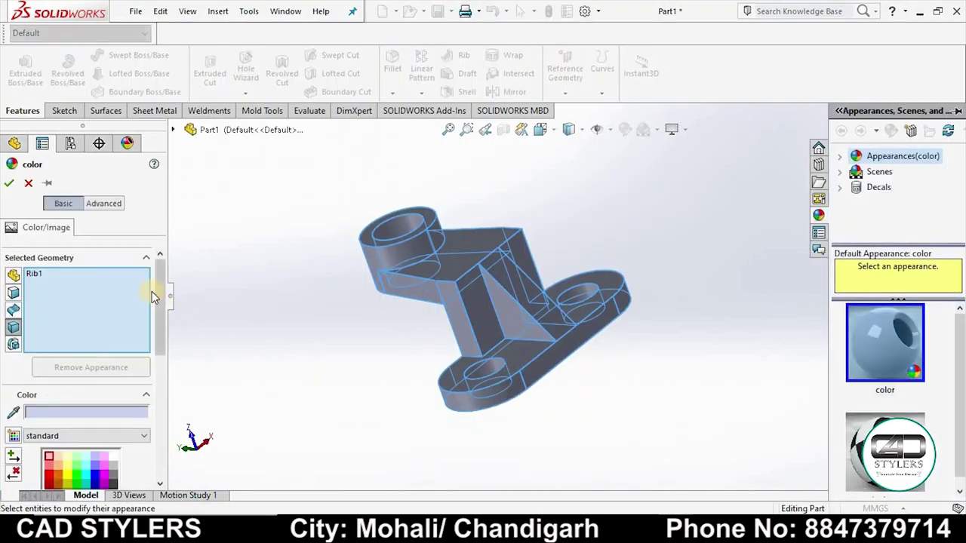
{"action": "left_click_drag", "start_coordinate": [162, 282], "coordinate": [156, 327]}
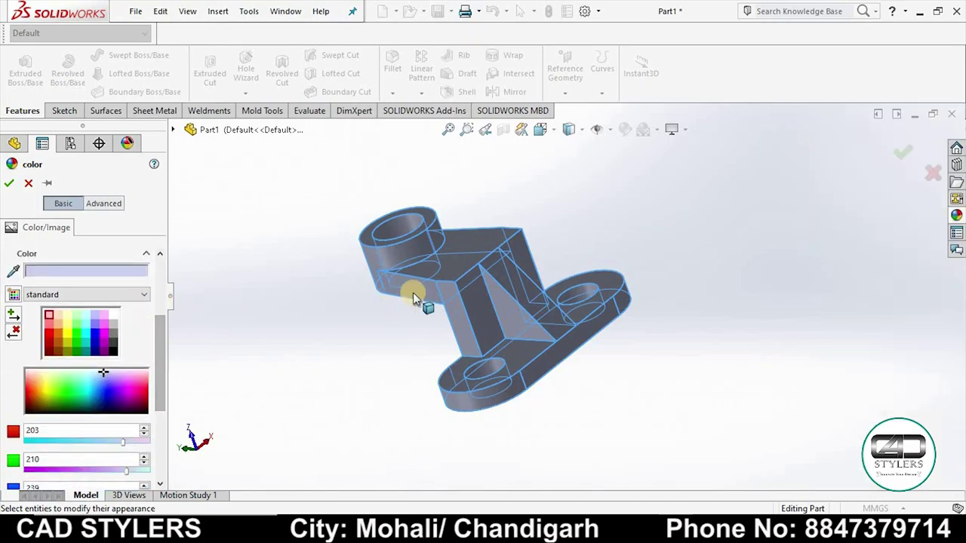
{"action": "left_click", "coordinate": [78, 341]}
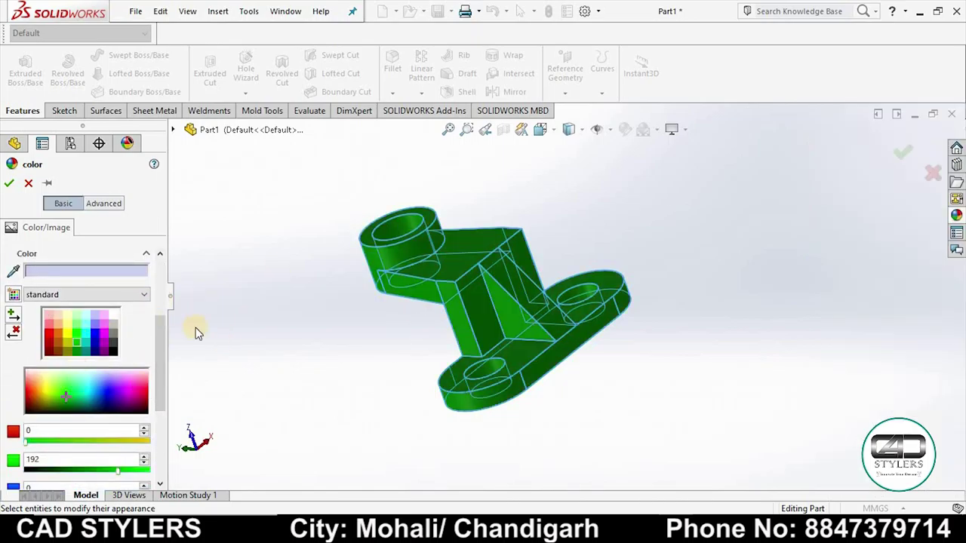
{"action": "left_click", "coordinate": [9, 183]}
{"action": "mouse_move", "coordinate": [220, 313]}
{"action": "middle_mouse_down"}
{"action": "mouse_move", "coordinate": [335, 317]}
{"action": "mouse_move", "coordinate": [299, 267]}
{"action": "mouse_move", "coordinate": [233, 309]}
{"action": "mouse_move", "coordinate": [672, 304]}
{"action": "mouse_move", "coordinate": [686, 294]}
{"action": "mouse_move", "coordinate": [631, 280]}
{"action": "mouse_move", "coordinate": [619, 319]}
{"action": "mouse_move", "coordinate": [652, 289]}
{"action": "mouse_move", "coordinate": [612, 302]}
{"action": "middle_mouse_up"}
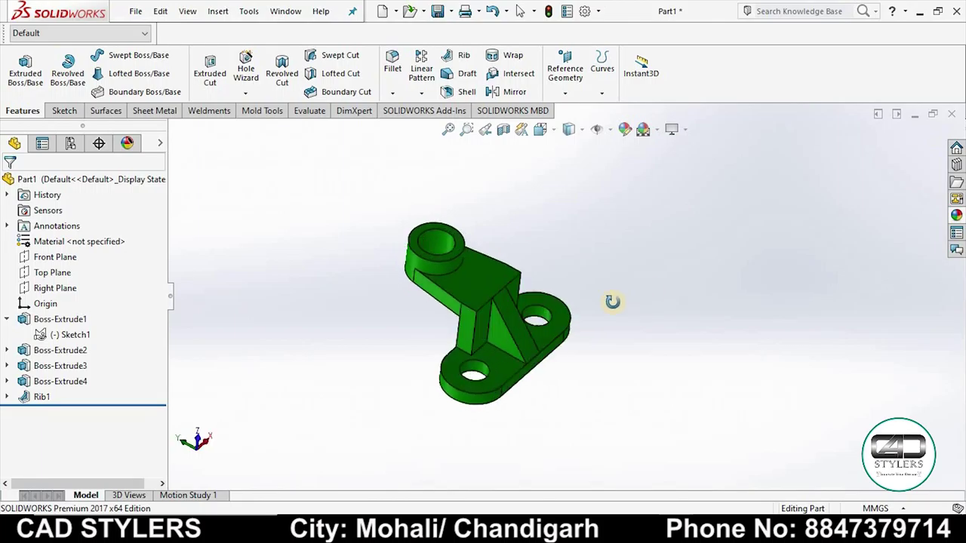
{"action": "scroll", "coordinate": [493, 346], "scroll_direction": "down", "scroll_amount": 2}
{"action": "scroll", "coordinate": [493, 346], "scroll_direction": "down", "scroll_amount": 1}
{"action": "scroll", "coordinate": [493, 346], "scroll_direction": "up", "scroll_amount": 3}
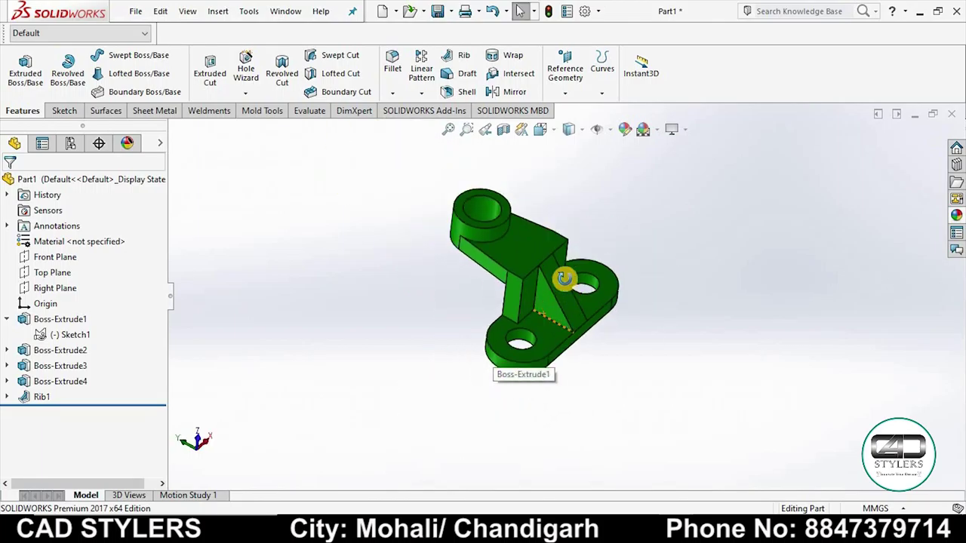
{"action": "middle_click_drag", "start_coordinate": [565, 277], "coordinate": [871, 93]}
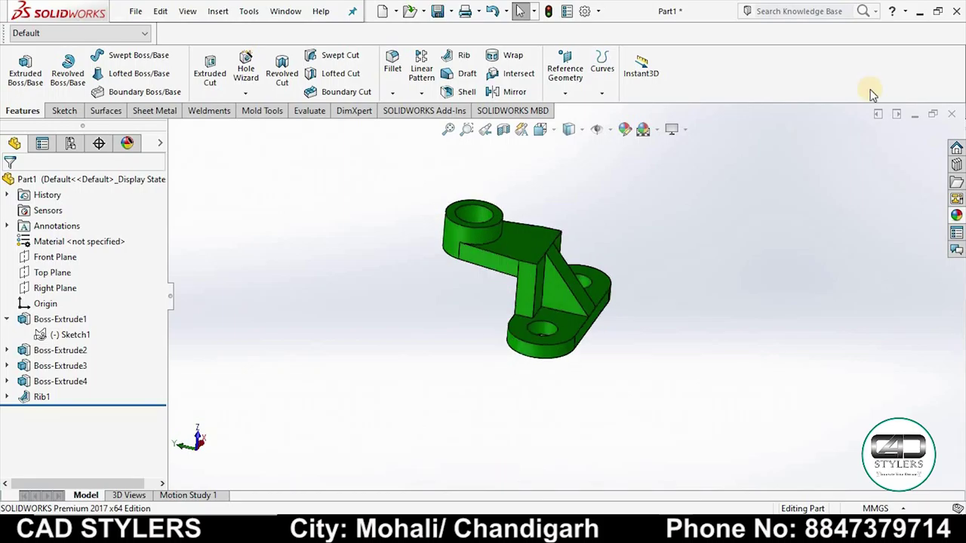